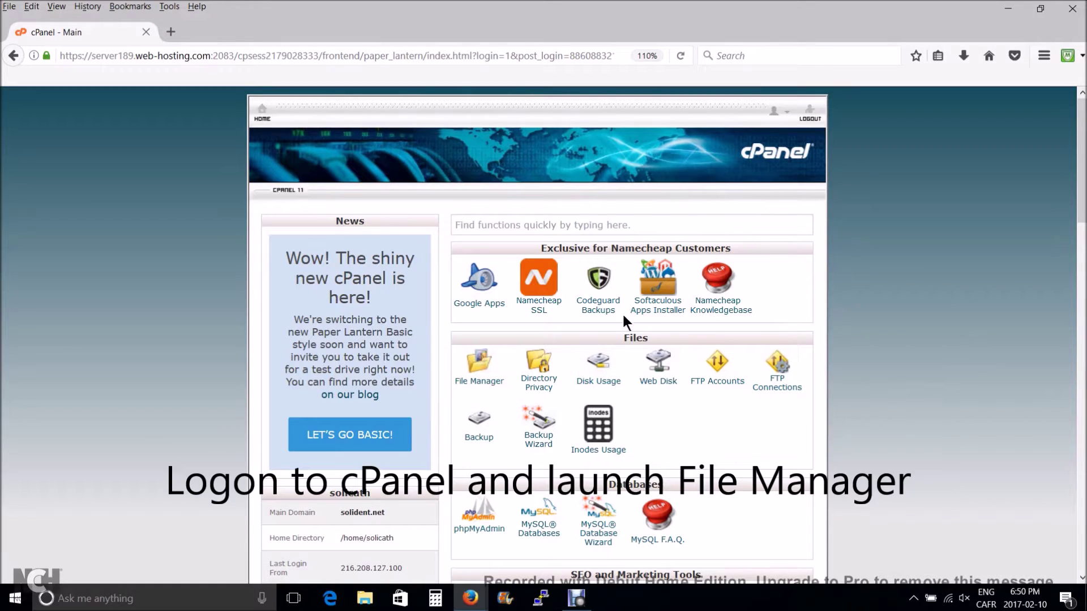
Compress all of public_html's contents into the zip archive cgi-bin.zip from File Manager
click(482, 383)
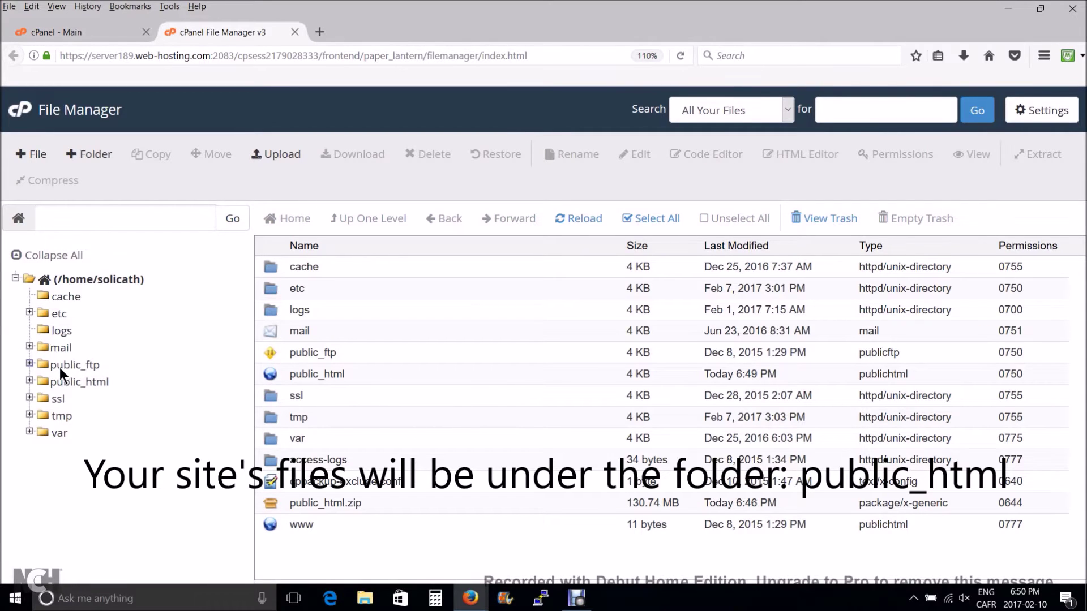
click(60, 379)
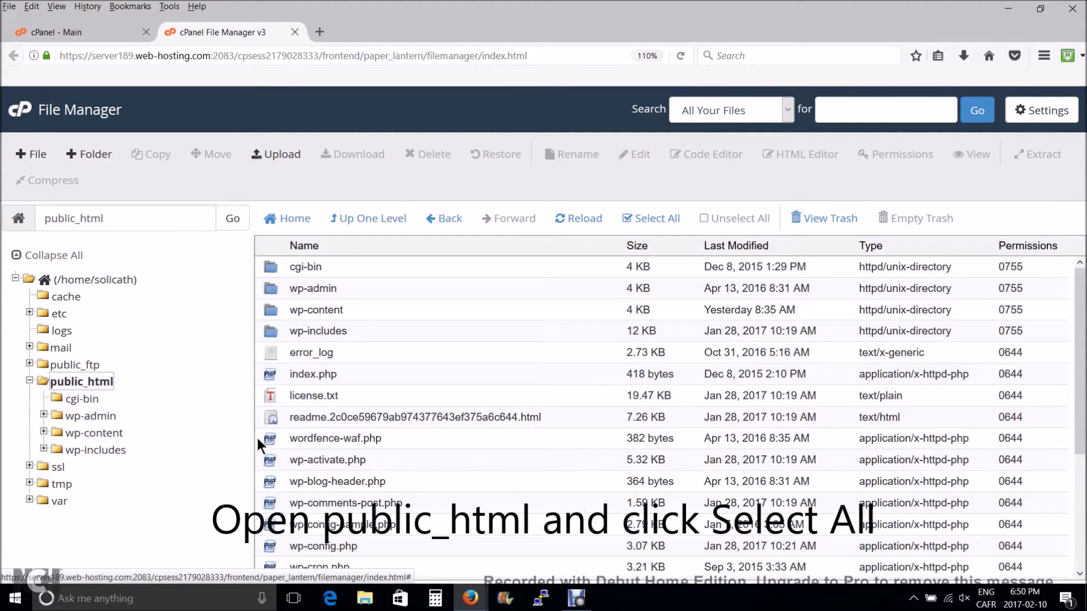
click(650, 220)
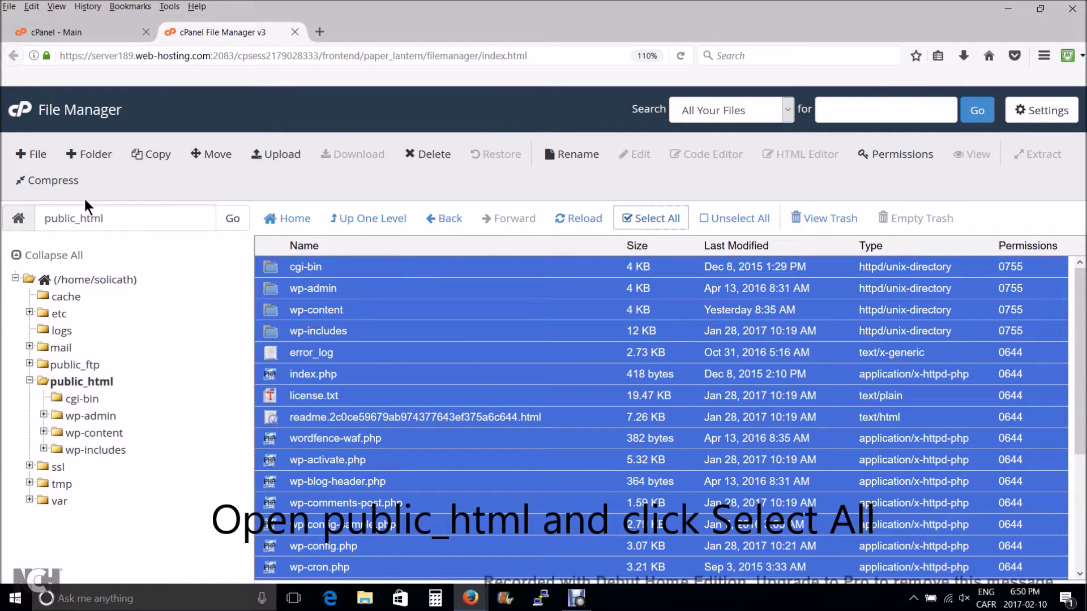
click(57, 181)
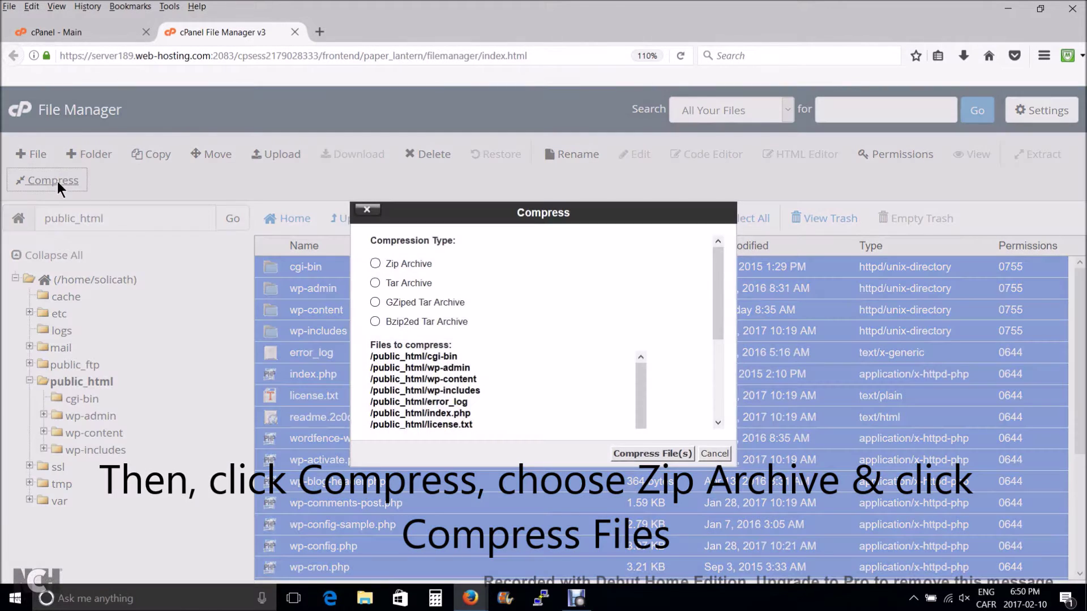
click(374, 263)
click(655, 455)
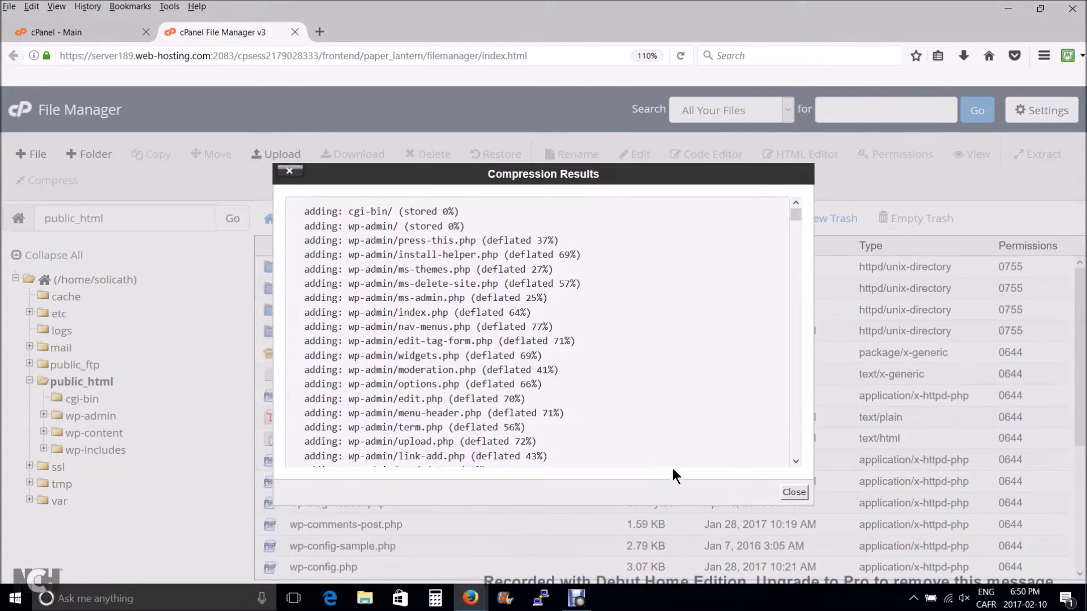
drag(793, 211, 795, 450)
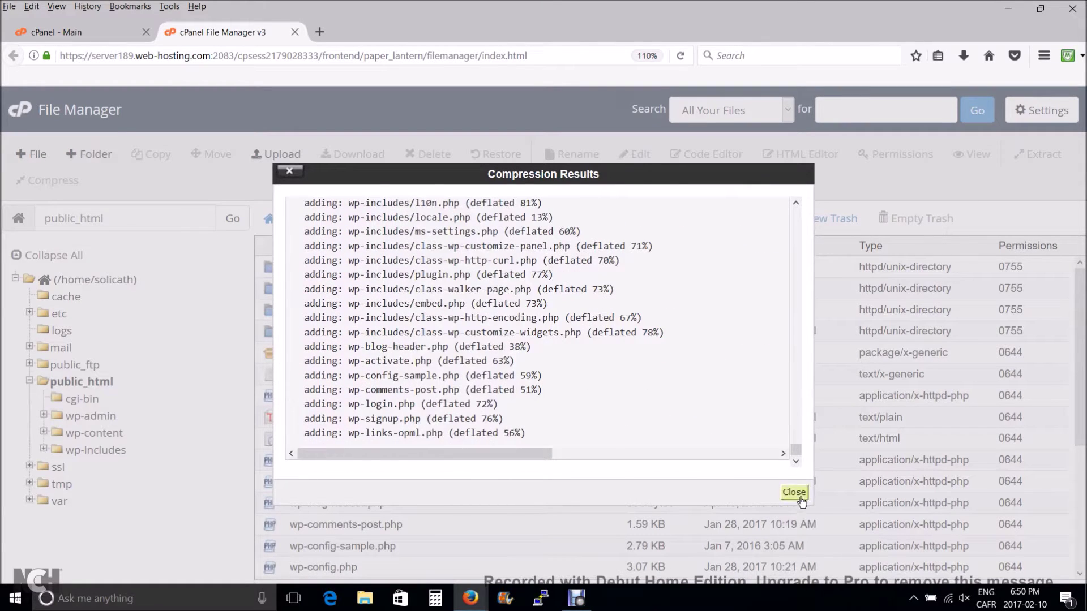
Download cgi-bin.zip to the computer, check its progress, then return to the cPanel dashboard
click(796, 496)
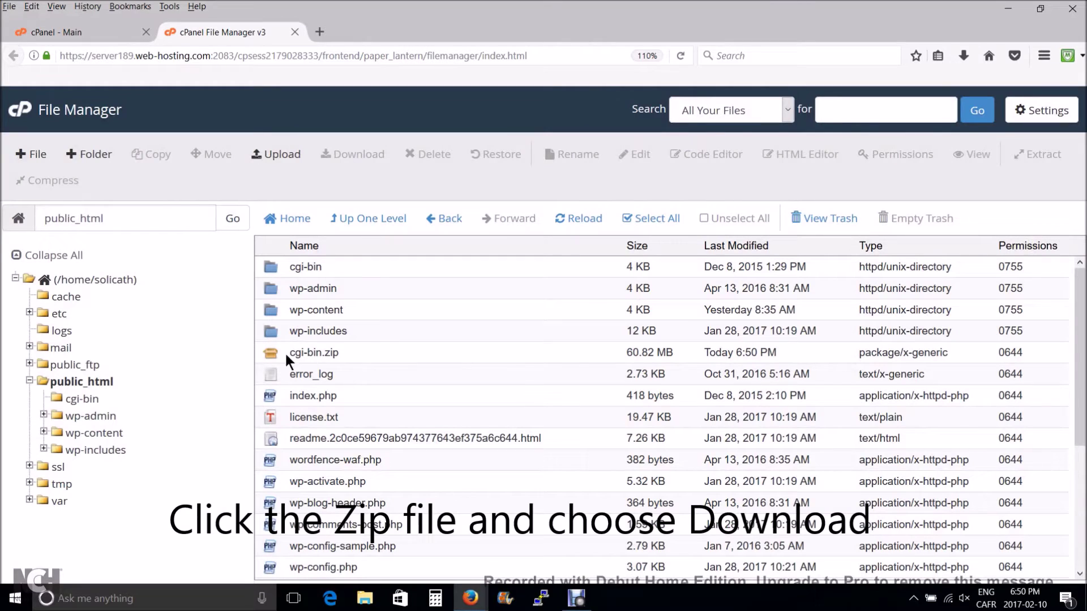
click(313, 353)
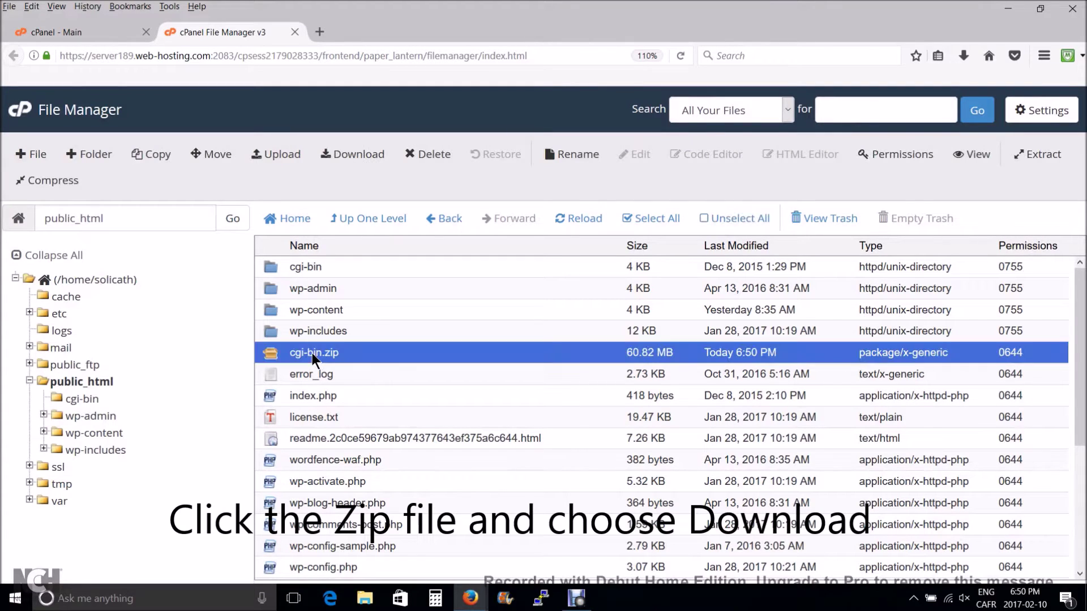
click(349, 156)
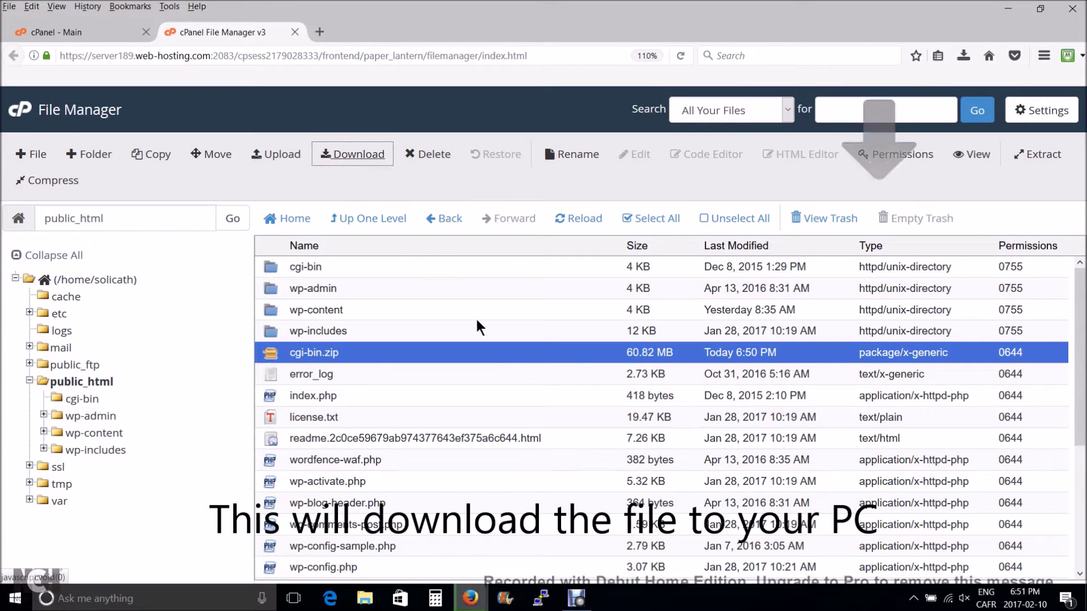
click(963, 58)
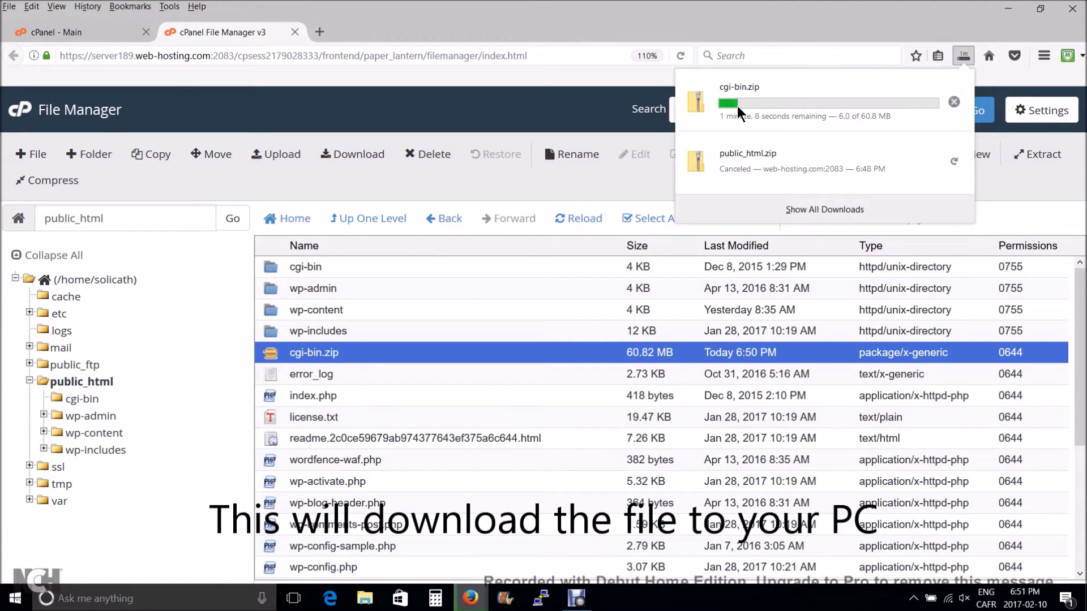
click(627, 10)
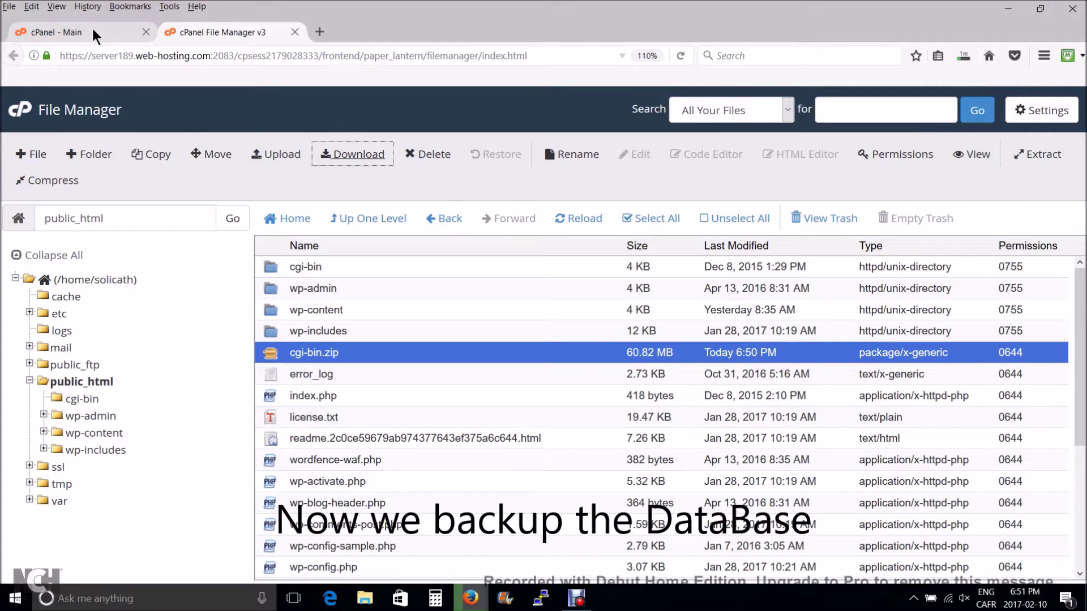
click(93, 28)
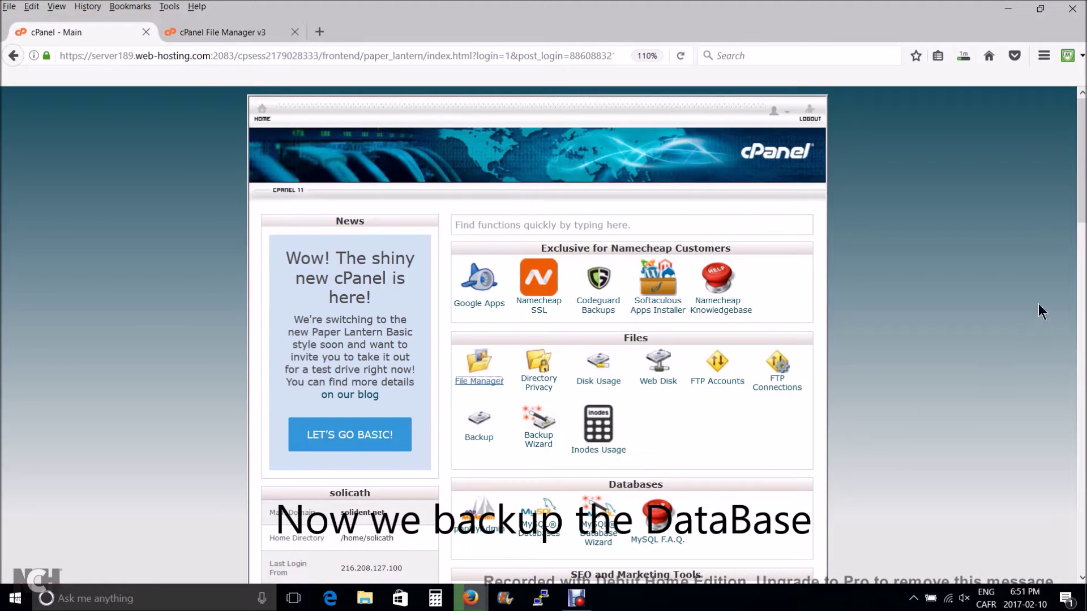
drag(1081, 196, 1081, 243)
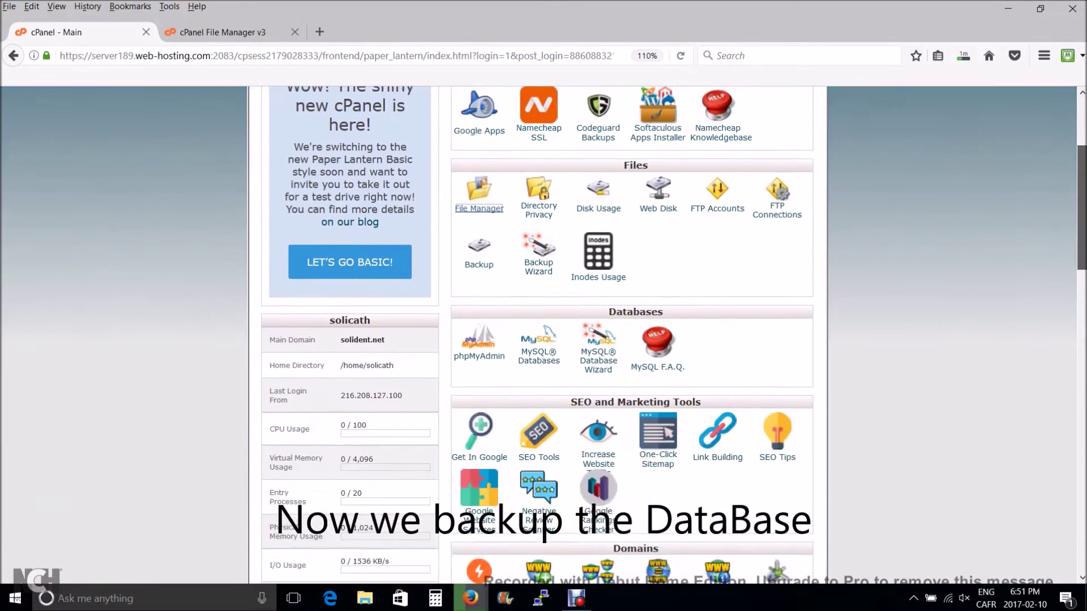
scroll(603, 235, down, 2)
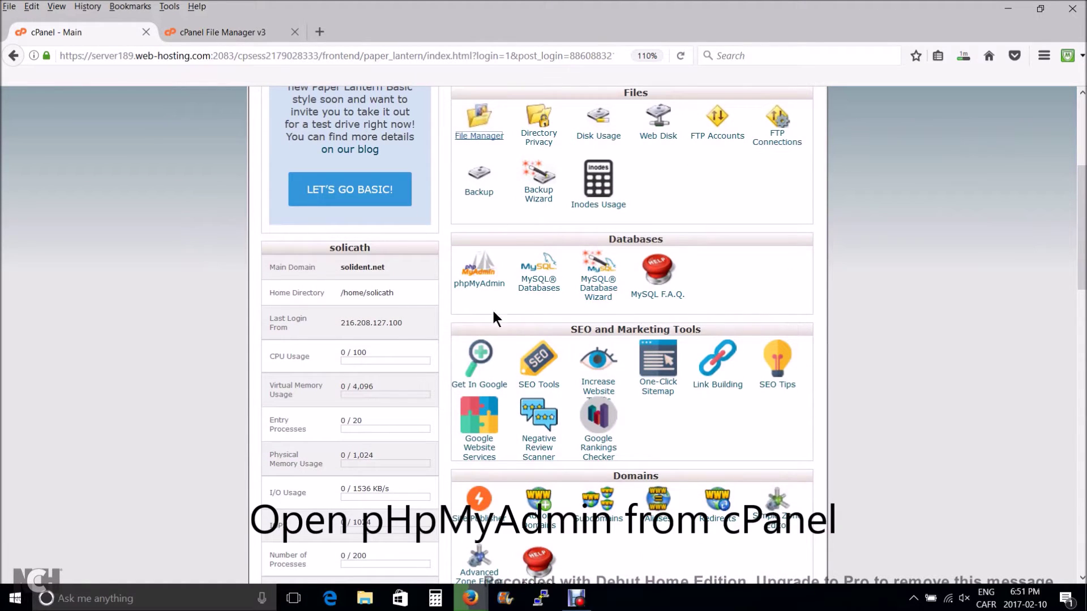
Launch phpMyAdmin from the Databases section of the dashboard
click(478, 288)
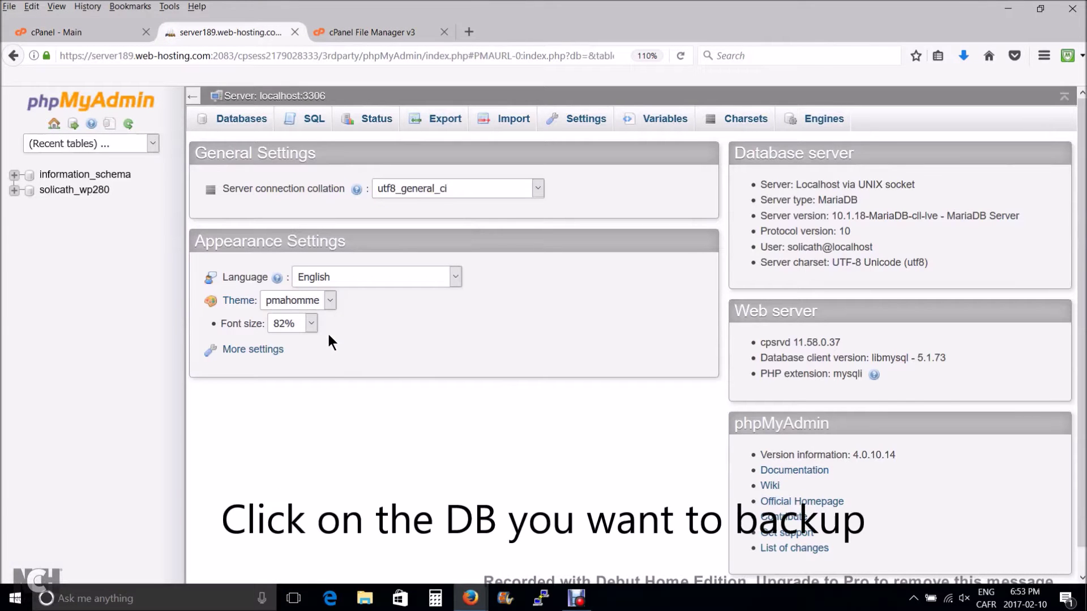
Select all 35 tables of solicath_wp280 and send them to Export
click(67, 192)
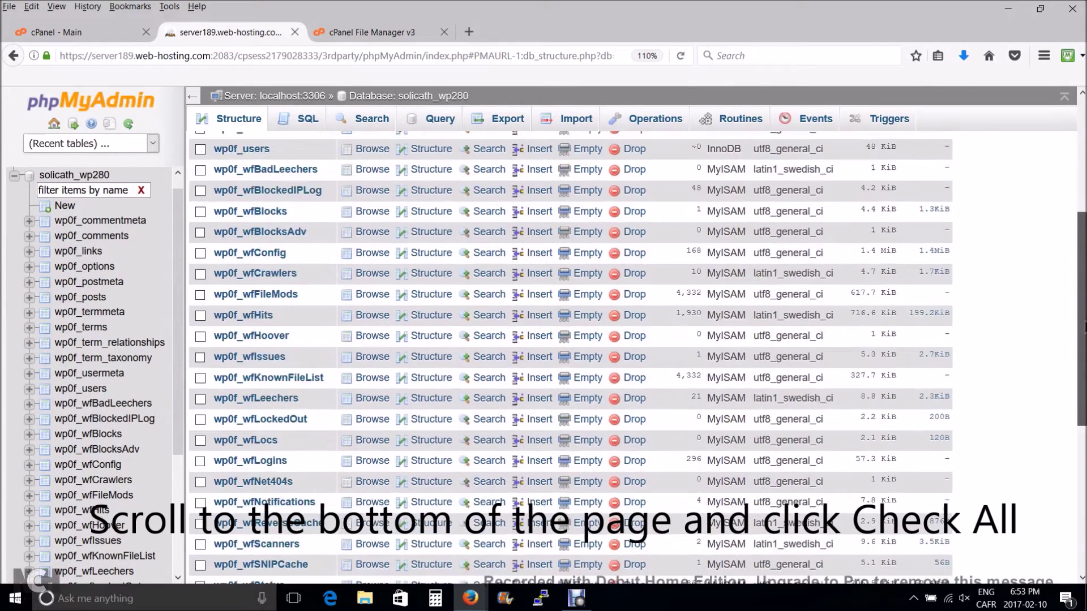
drag(1082, 193, 1082, 424)
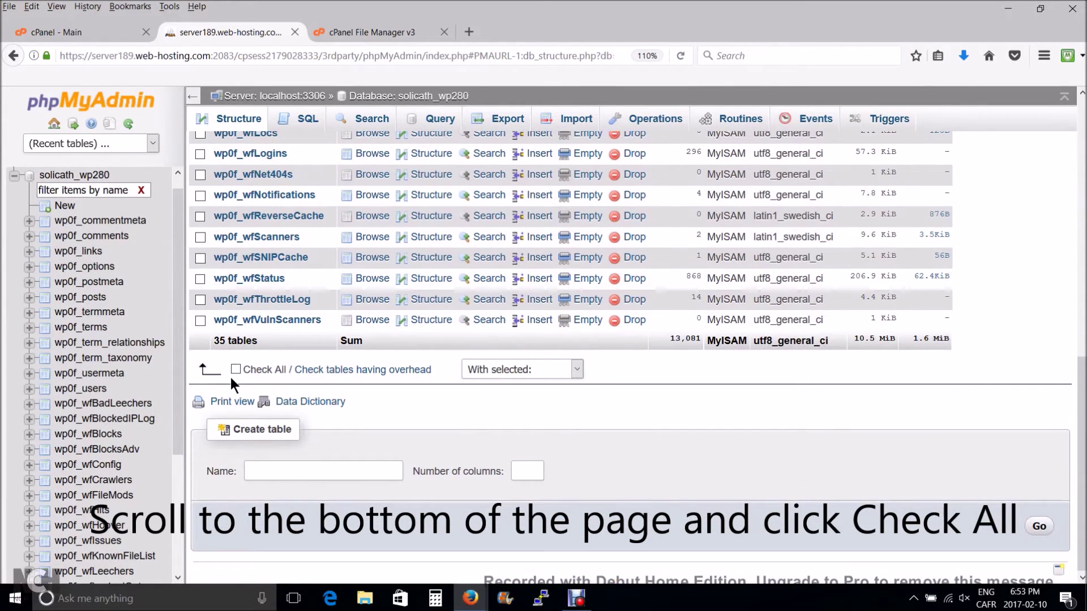
click(237, 369)
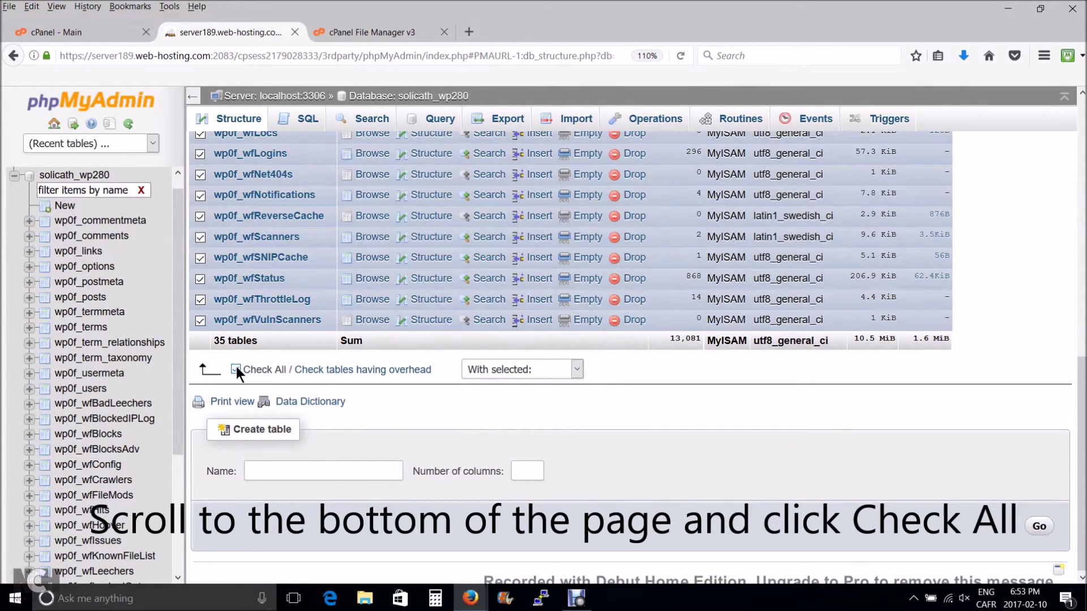
click(577, 371)
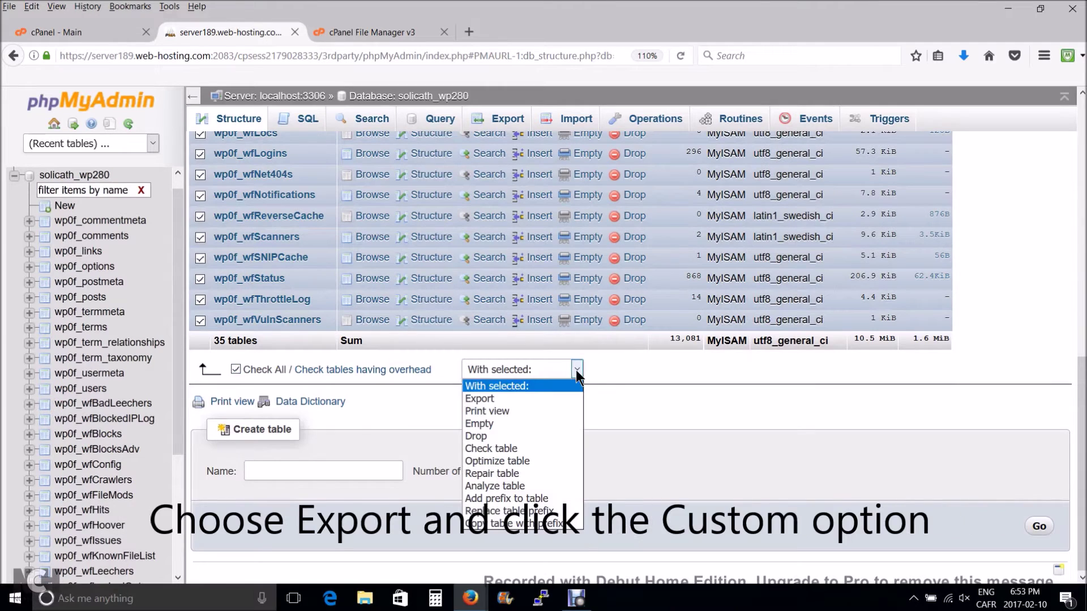
click(475, 398)
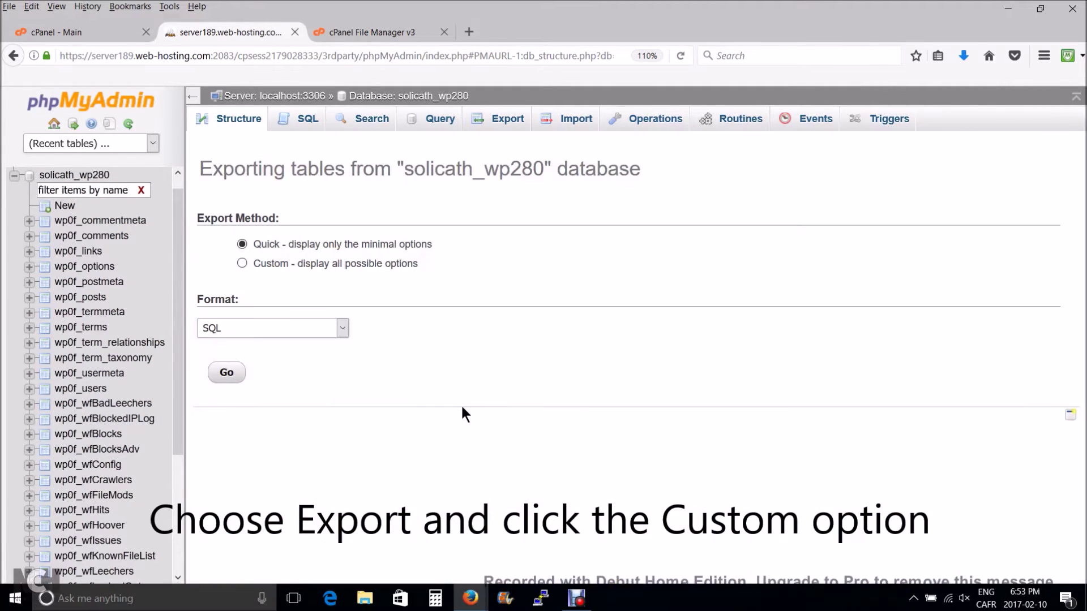
Export the tables as a gzipped SQL file (solicath_wp280.sql.gz) and save it to the computer
click(242, 264)
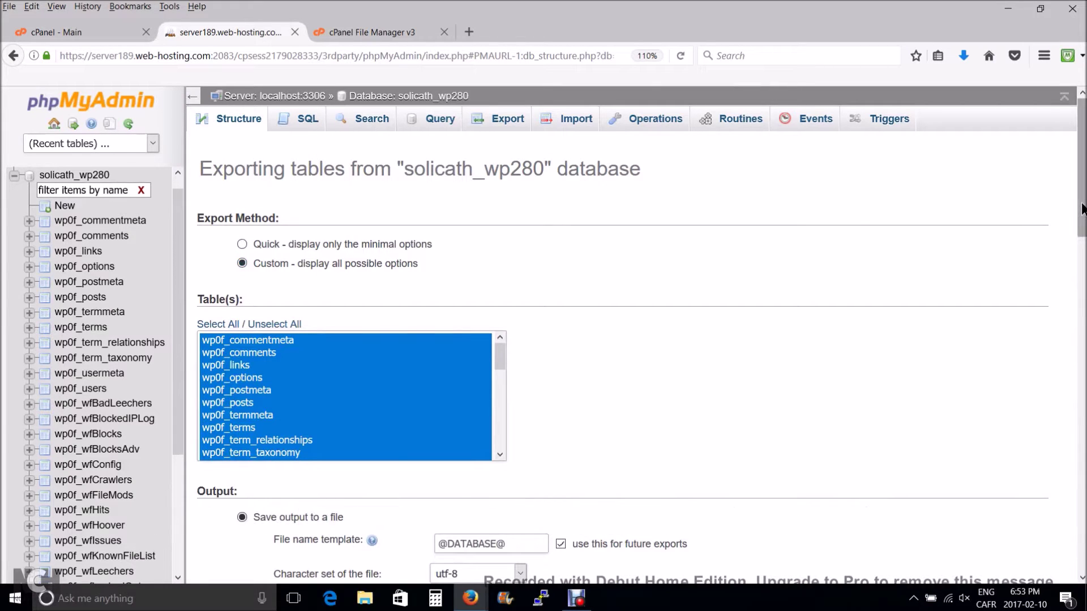
drag(1083, 208, 1082, 249)
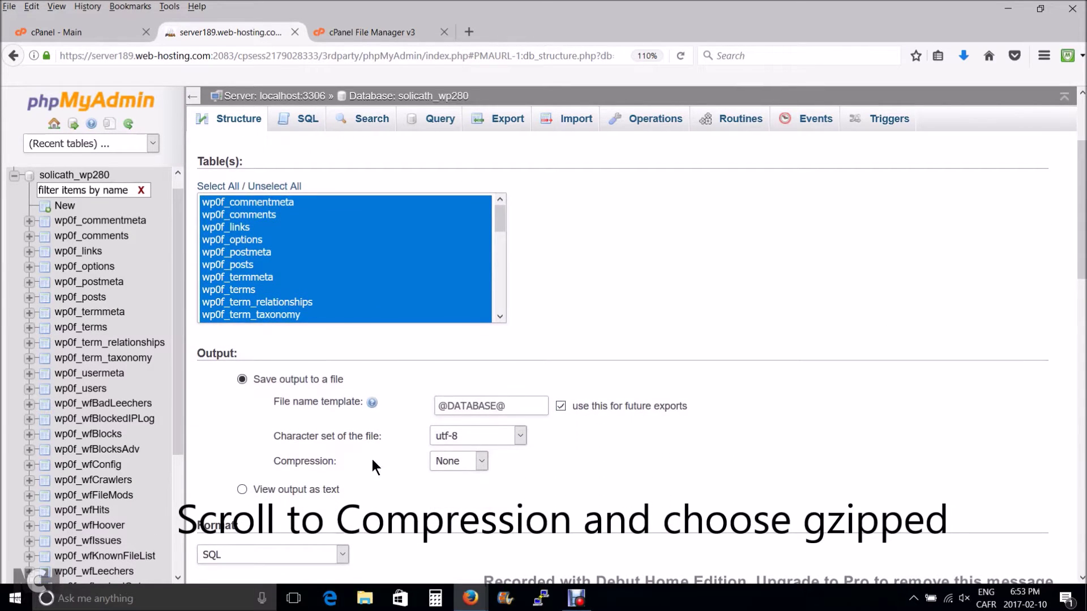
click(478, 458)
click(461, 504)
scroll(621, 340, down, 5)
scroll(620, 340, down, 5)
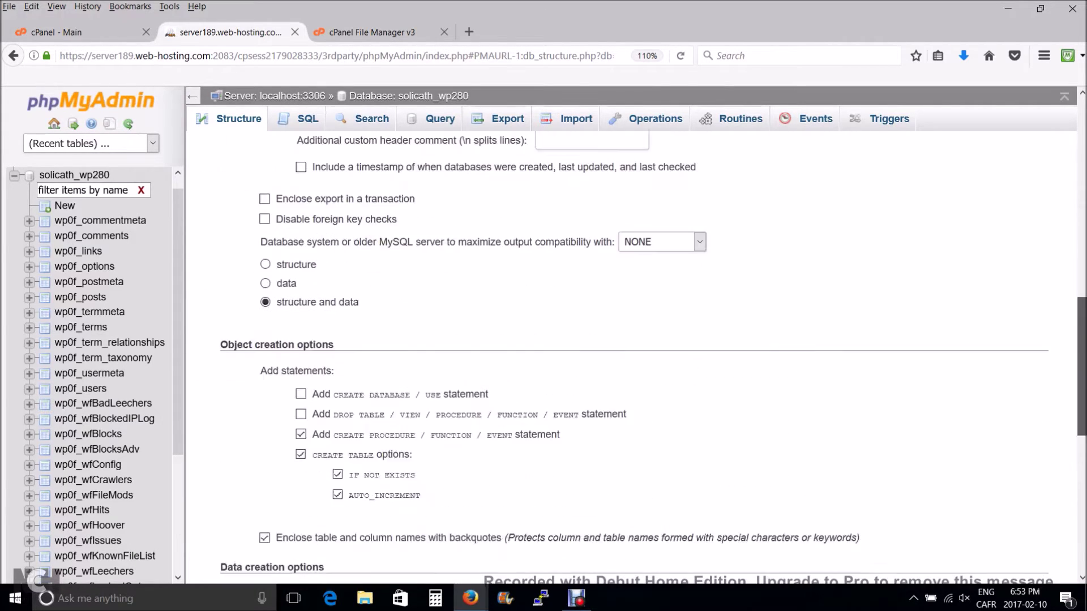
scroll(620, 340, down, 5)
scroll(620, 340, down, 5)
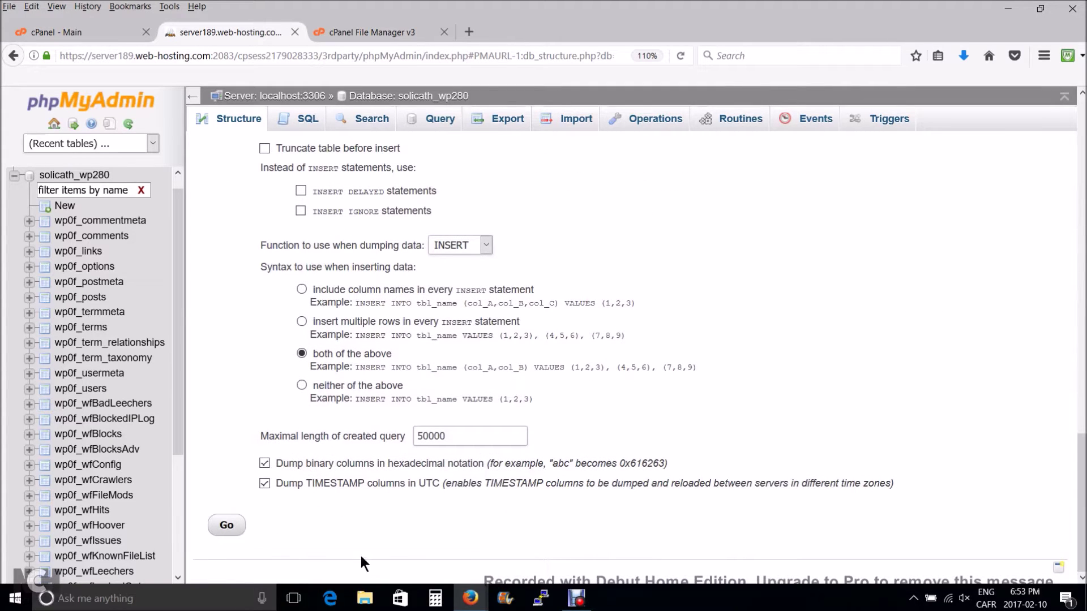
click(226, 528)
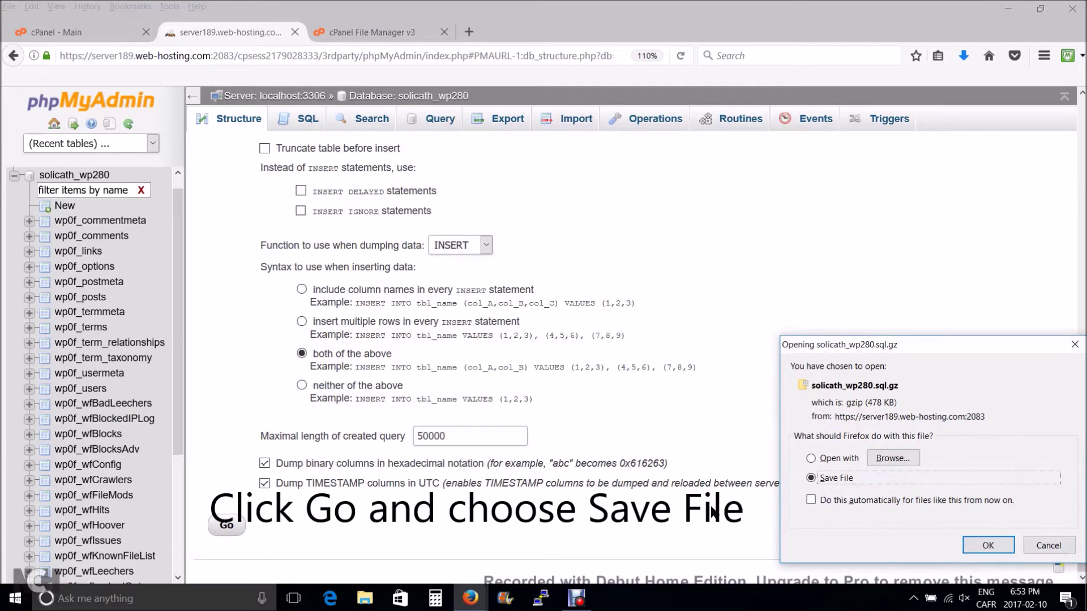
click(986, 545)
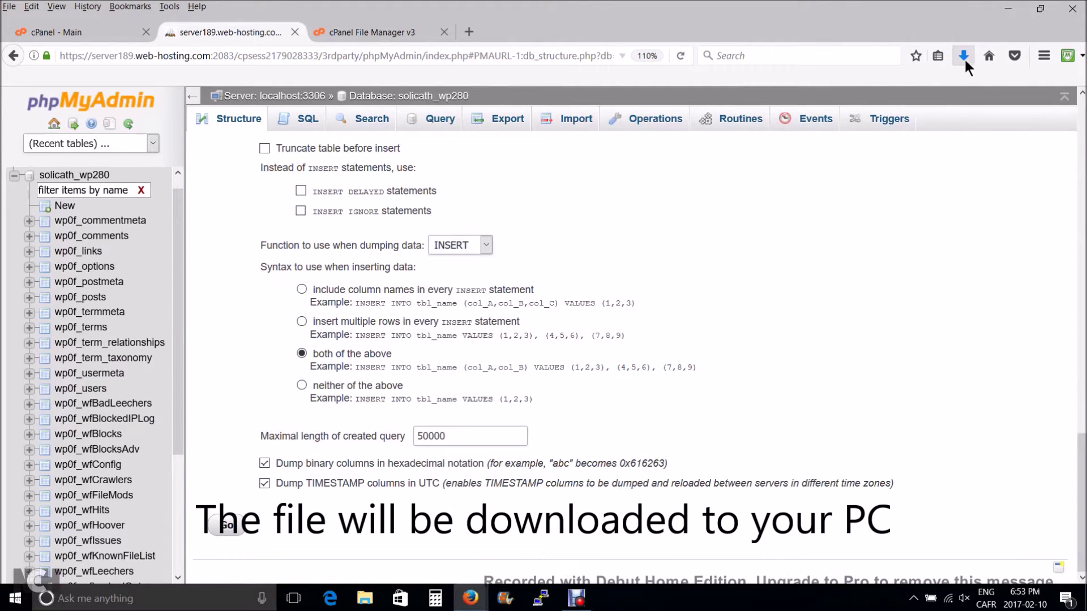
click(964, 56)
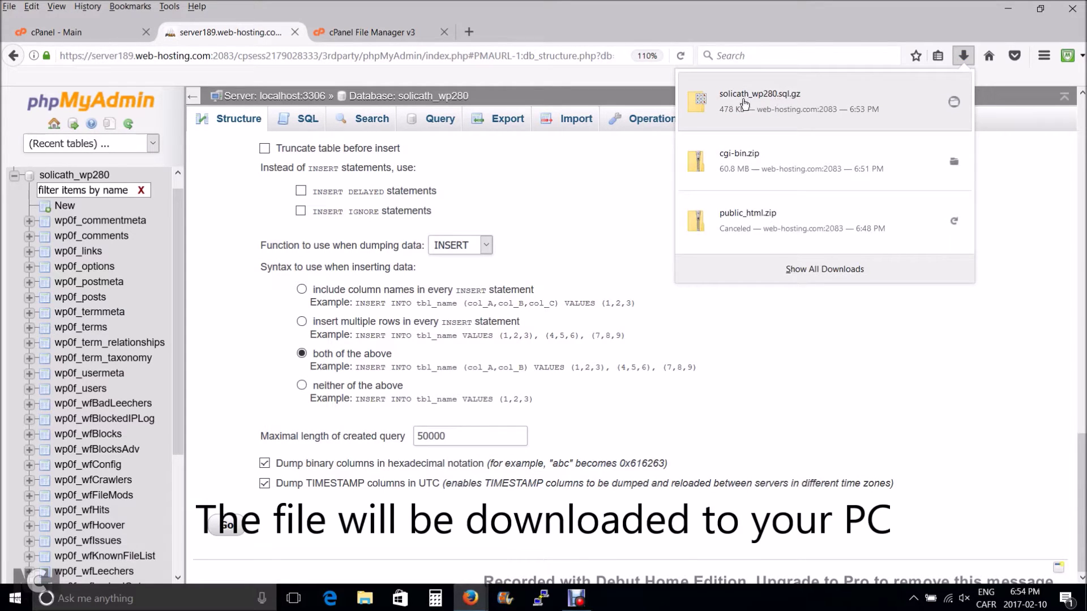
click(963, 54)
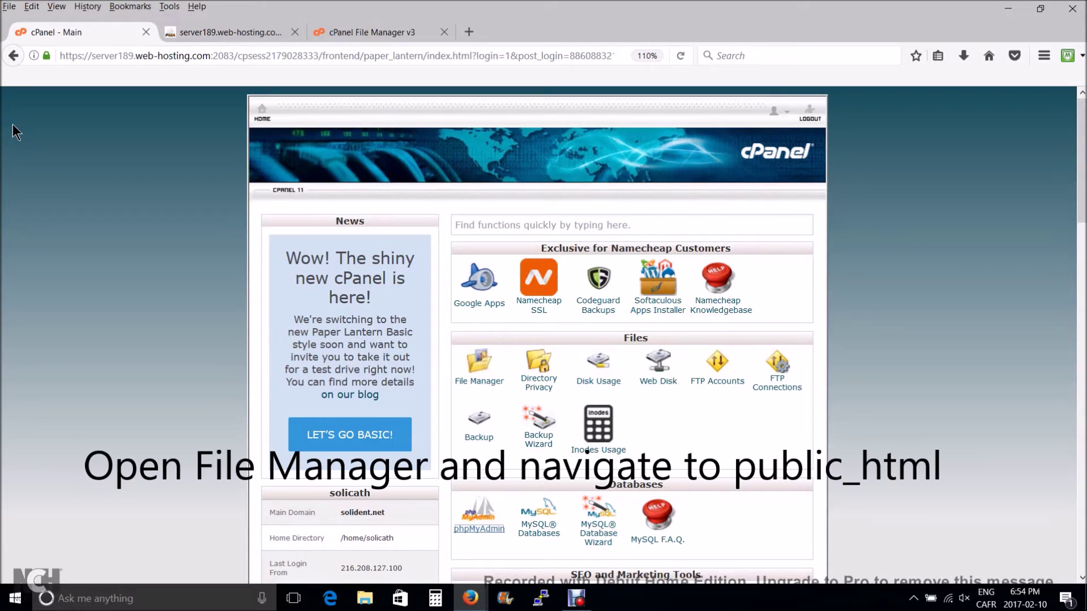
Return to File Manager showing the contents of public_html
click(362, 35)
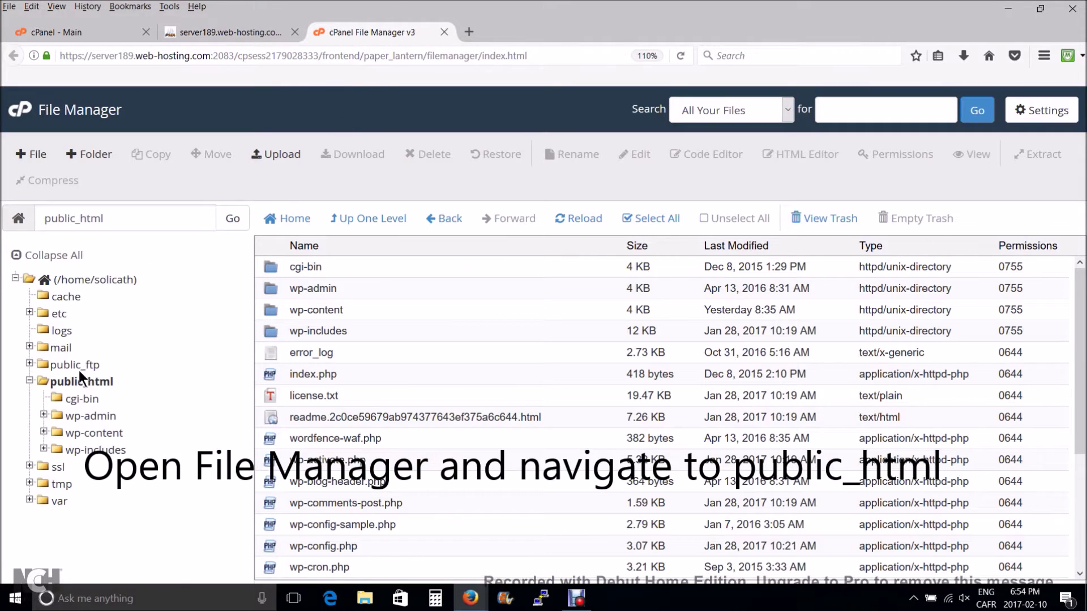
click(89, 384)
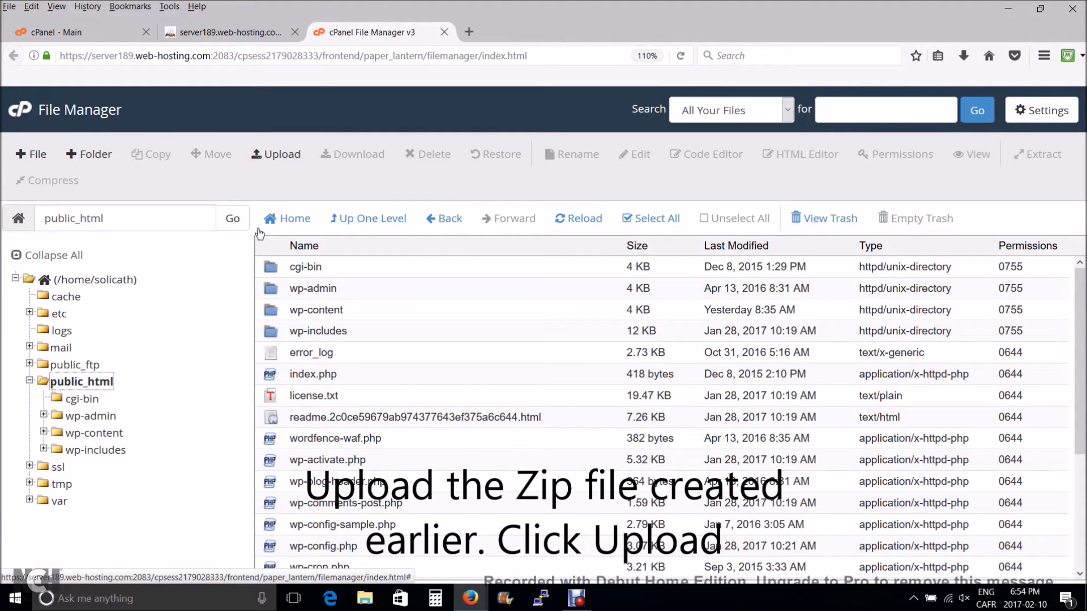
Upload cgi-bin.zip (60.82 MB) from Downloads\backup into public_html
click(286, 168)
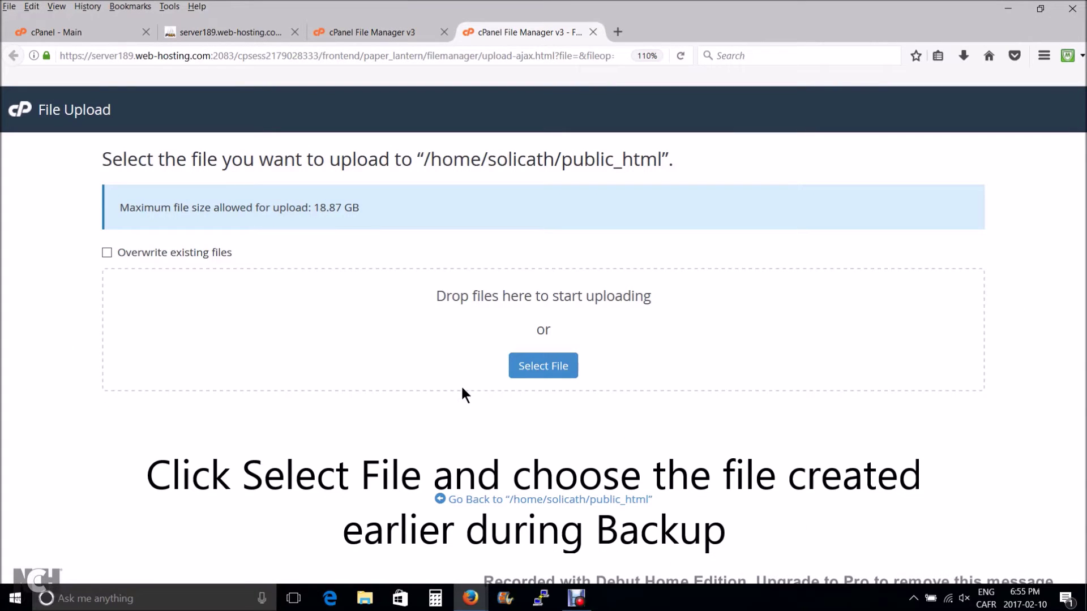
click(529, 377)
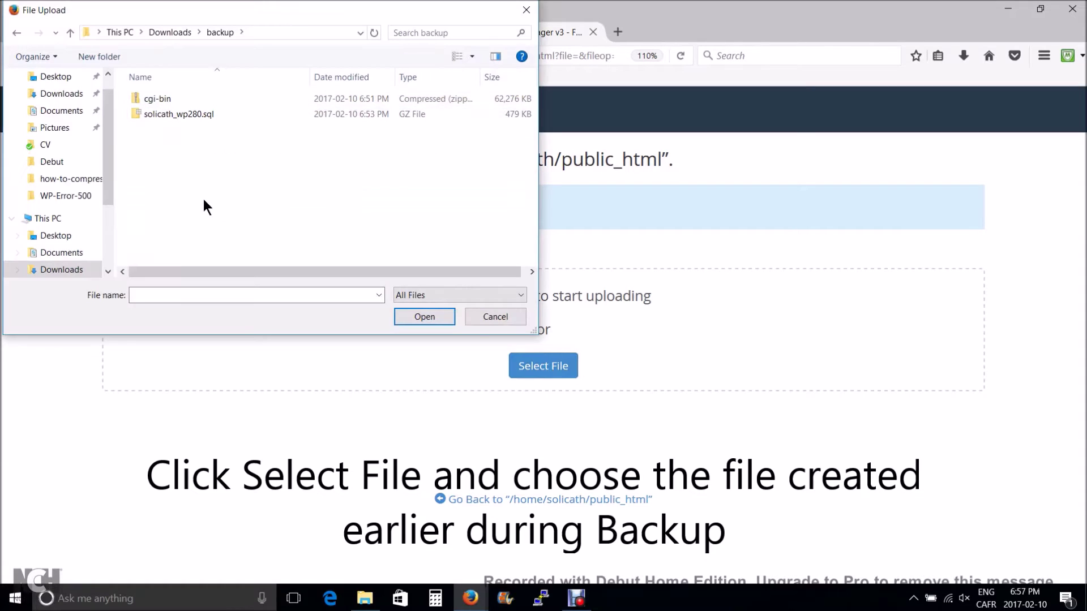
click(151, 100)
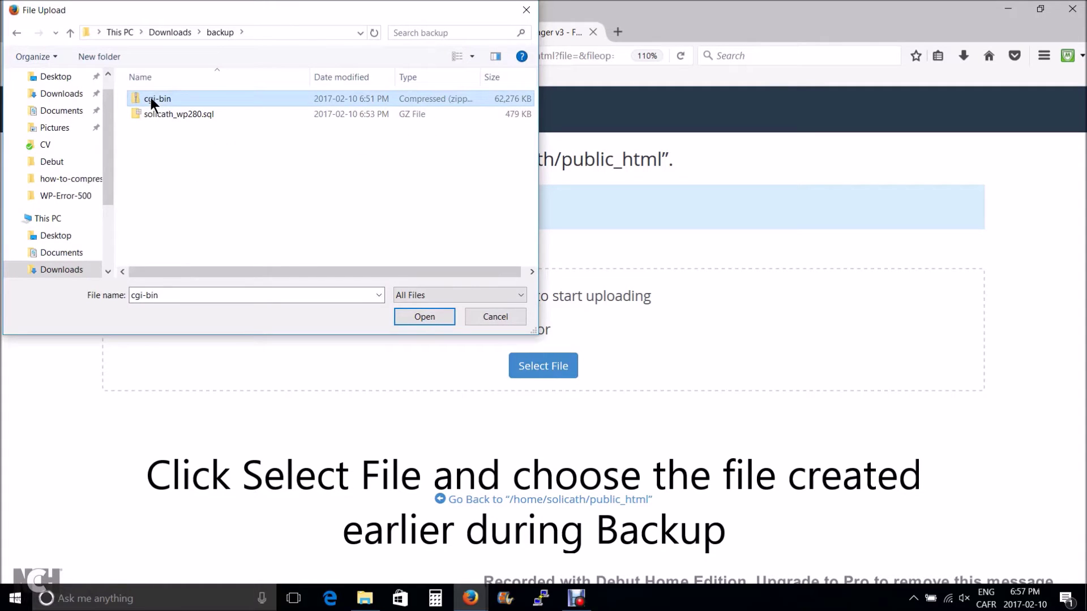
click(430, 317)
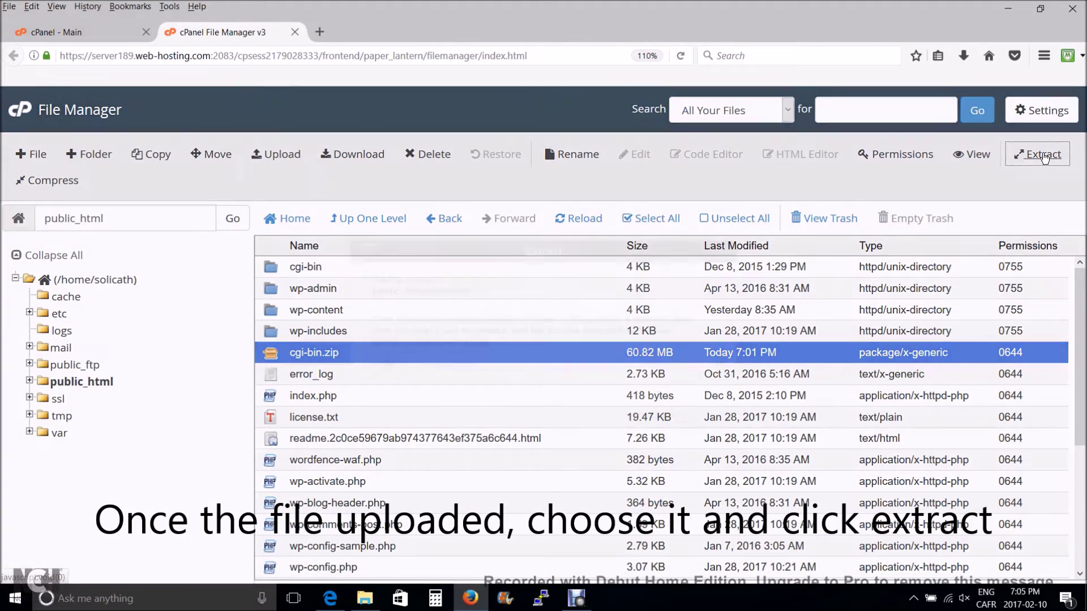
click(1043, 155)
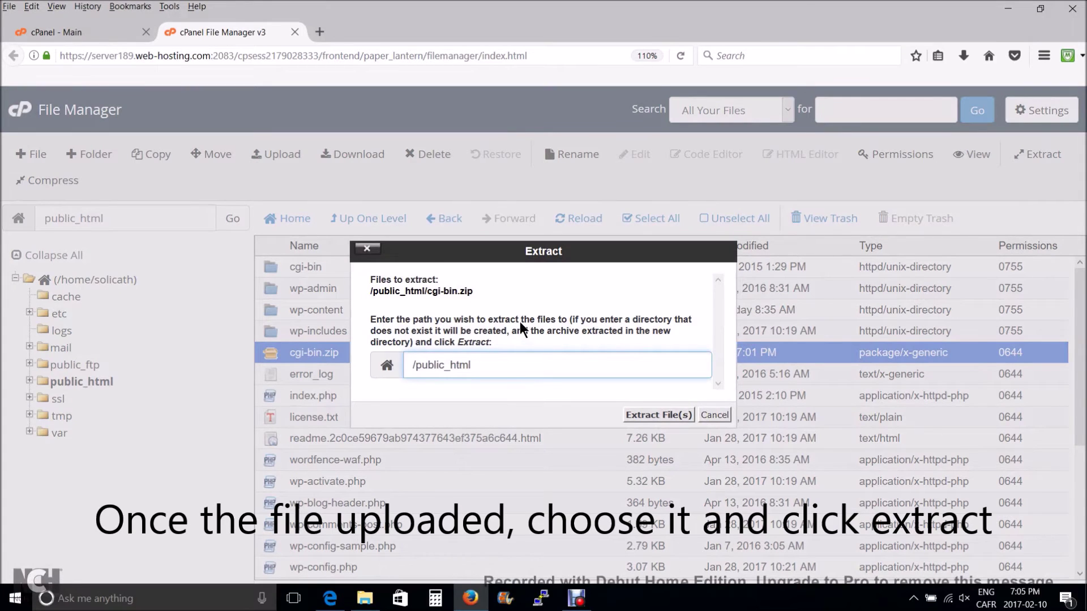
Extract cgi-bin.zip into /public_html, refreshing wp-admin, wp-content and wp-includes
mouse_move(582, 255)
mouse_down()
mouse_move(609, 229)
mouse_move(731, 182)
mouse_up()
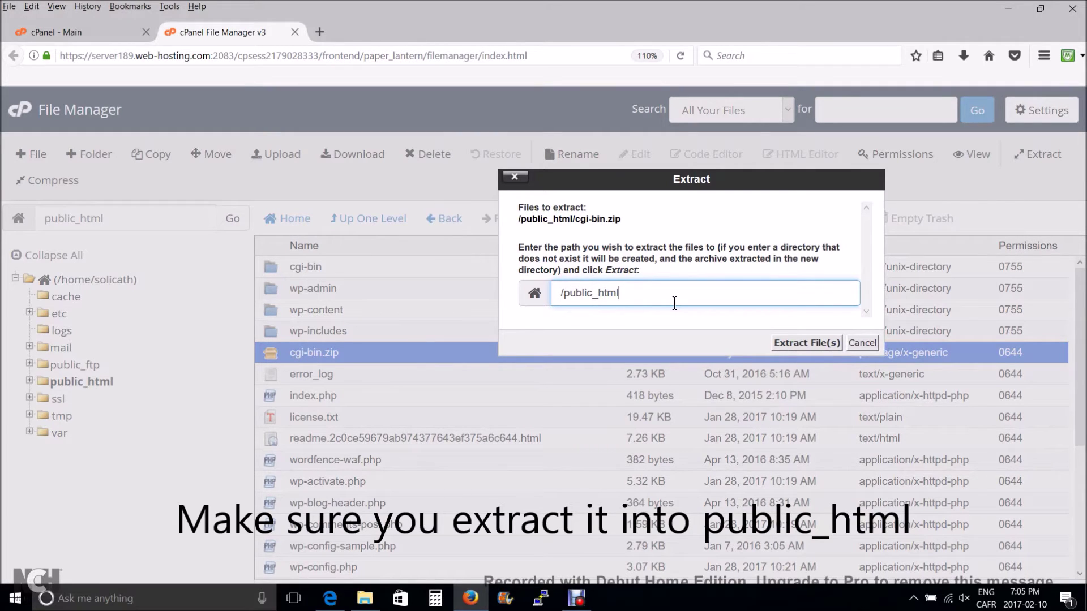
click(804, 343)
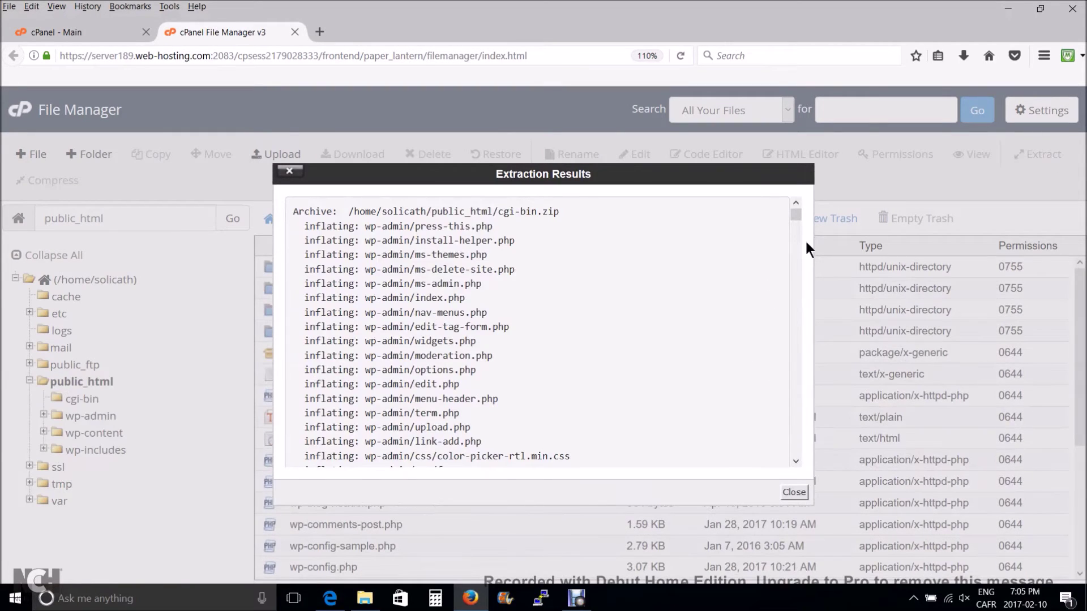
drag(797, 216, 805, 473)
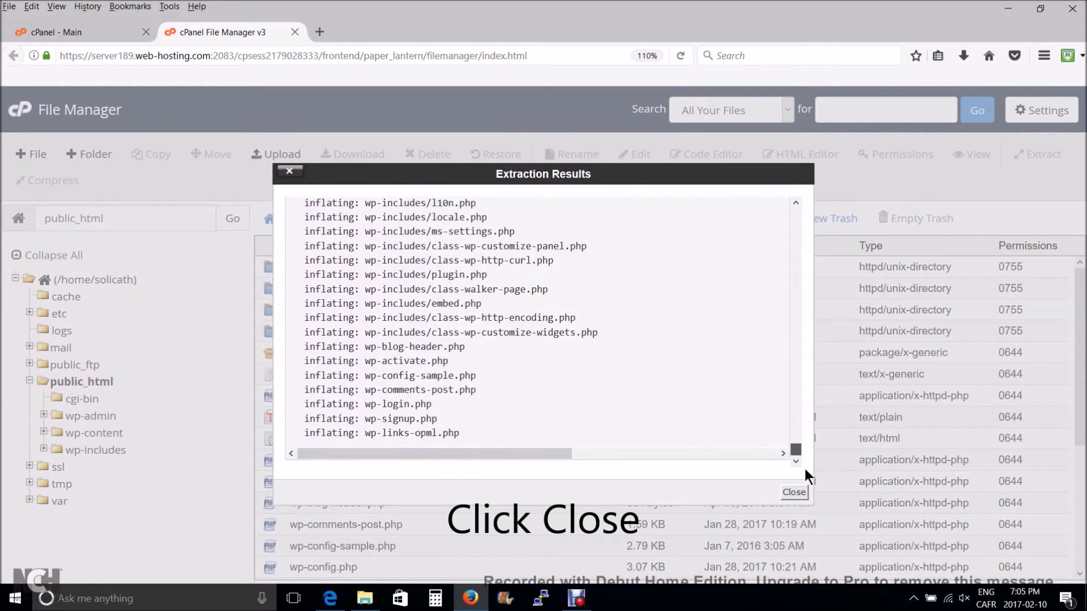
click(795, 493)
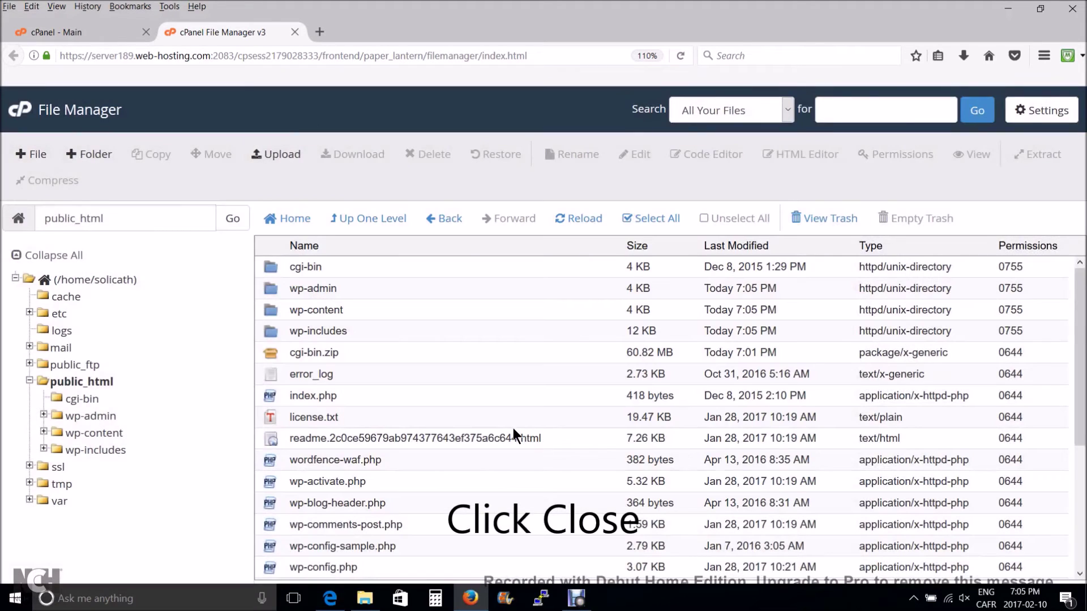
scroll(512, 426, down, 1)
scroll(510, 426, down, 4)
scroll(510, 425, up, 2)
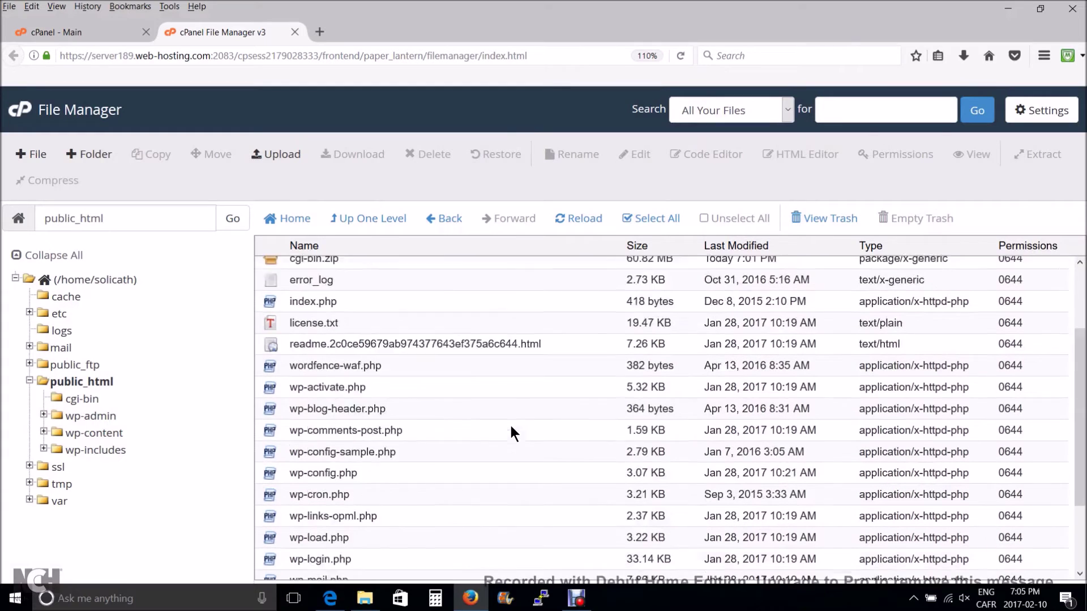
scroll(511, 426, up, 3)
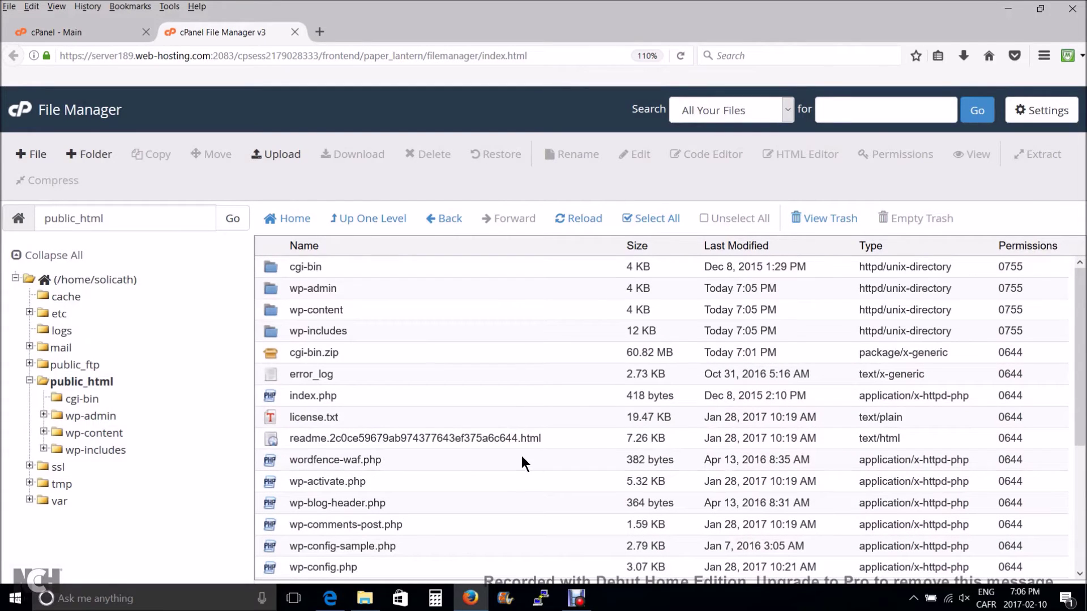
View the live solident.net site in Edge and its Plans – Coverage page
click(332, 600)
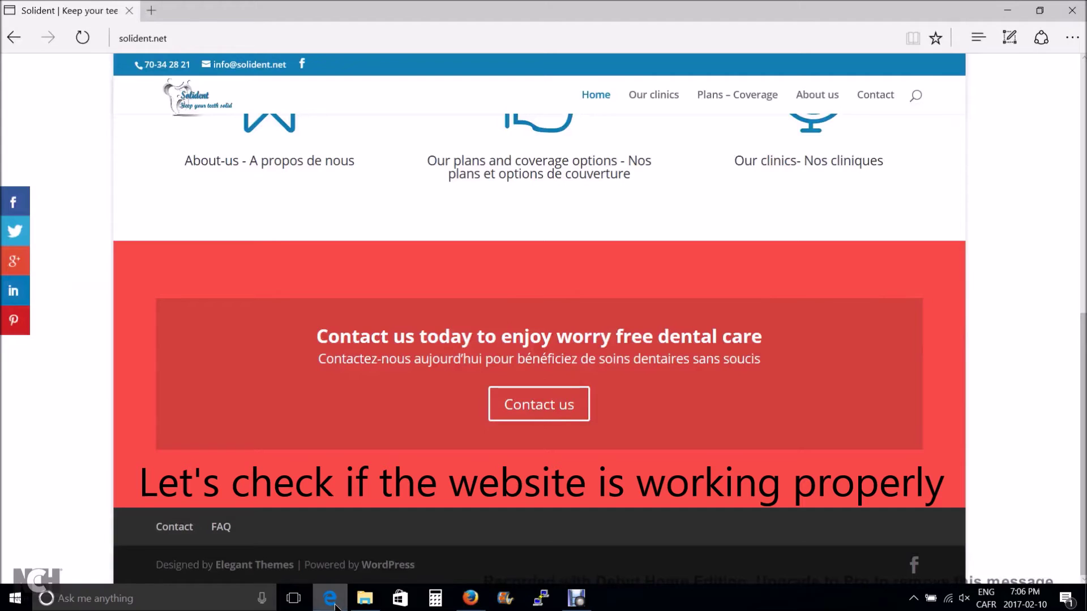
scroll(293, 407, up, 5)
scroll(293, 407, up, 1)
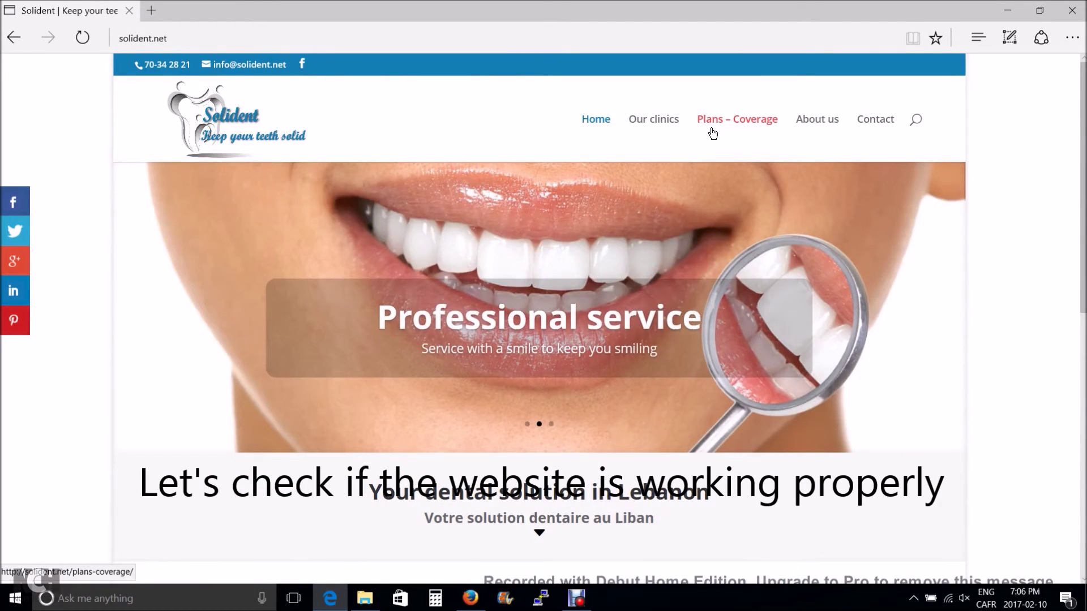
click(721, 127)
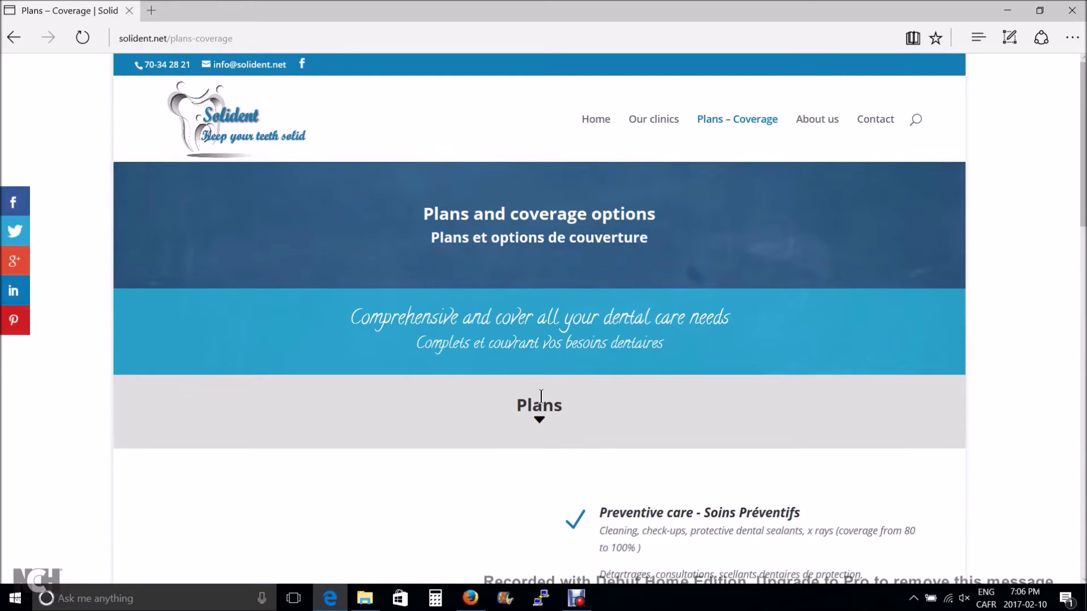
click(540, 423)
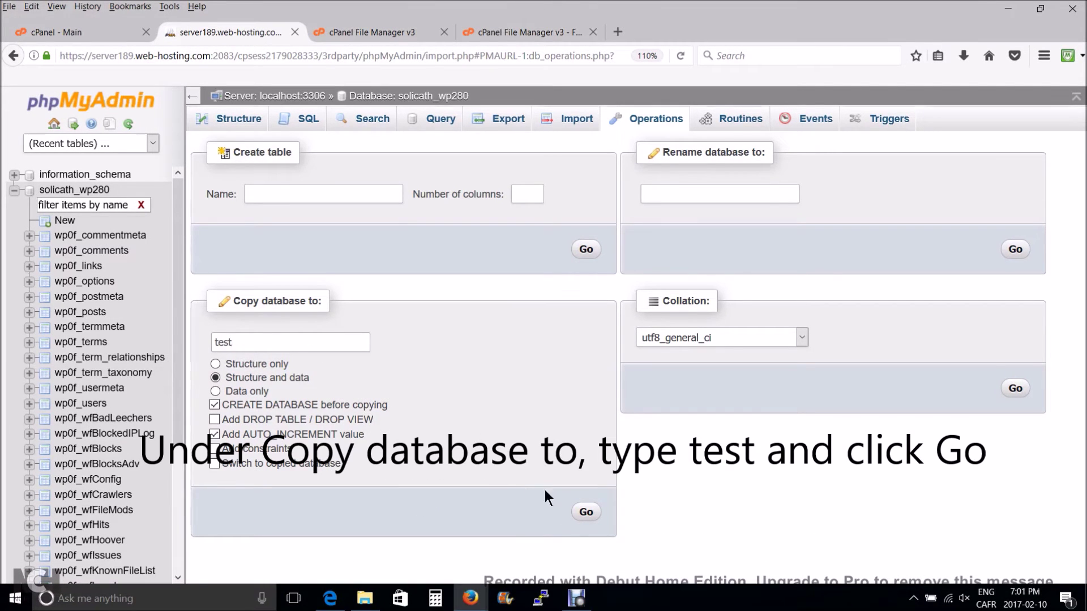
Copy solicath_wp280, structure and data, into new database solicath_test and view its tables
click(586, 512)
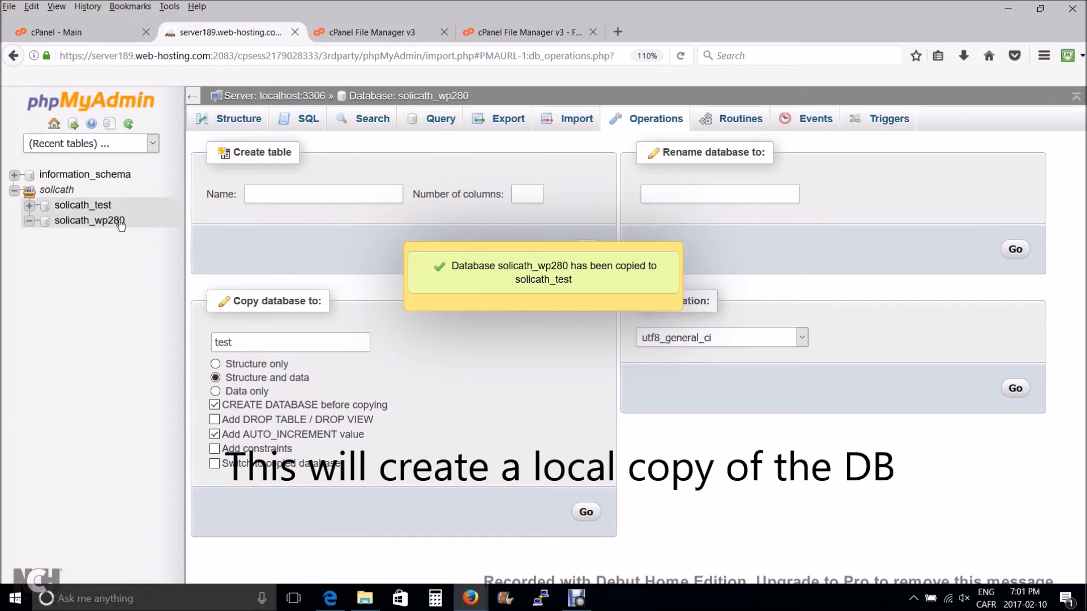
click(86, 206)
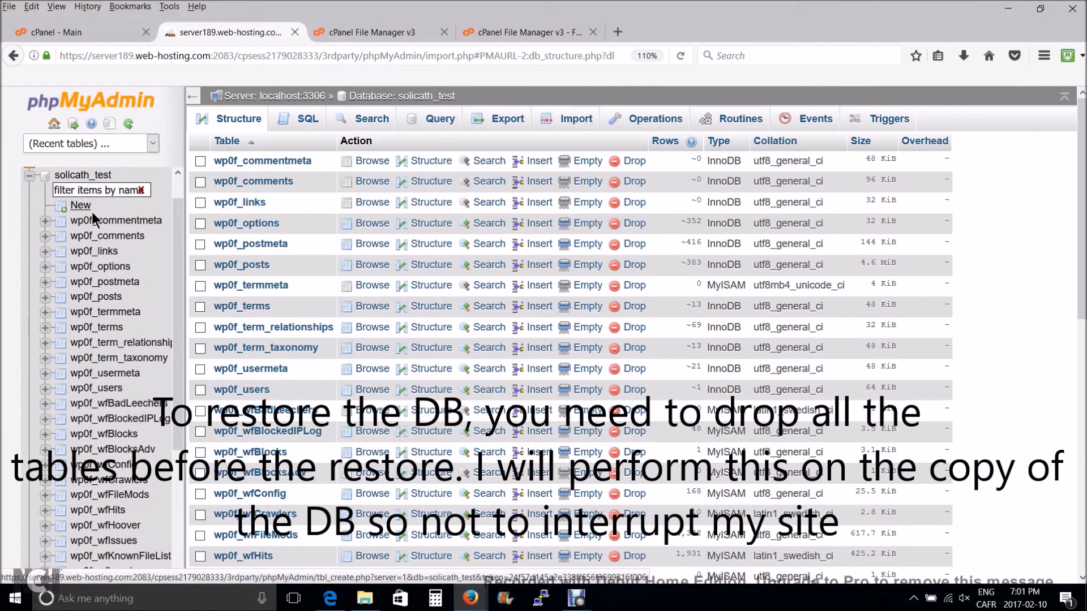
Select all 35 tables of solicath_test, drop them via With selected, confirm, and reopen the empty database
click(29, 177)
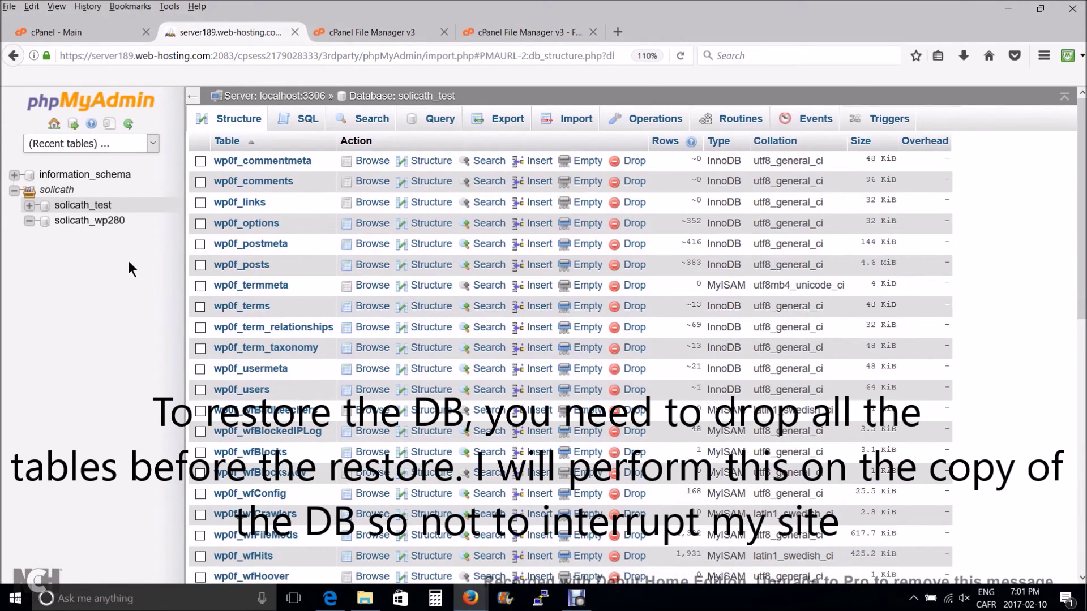
click(90, 220)
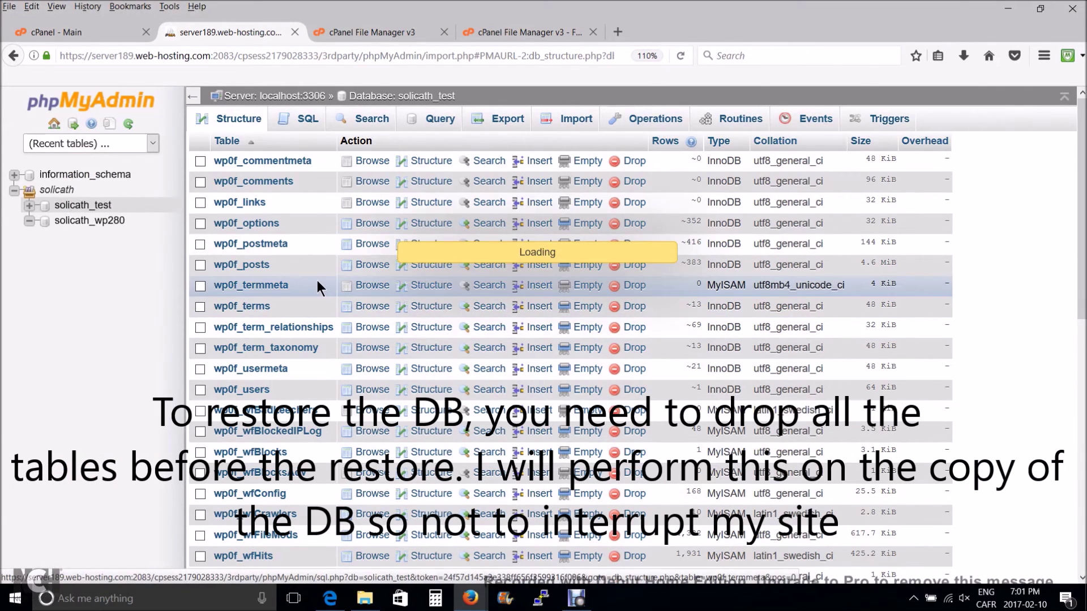
scroll(317, 280, down, 10)
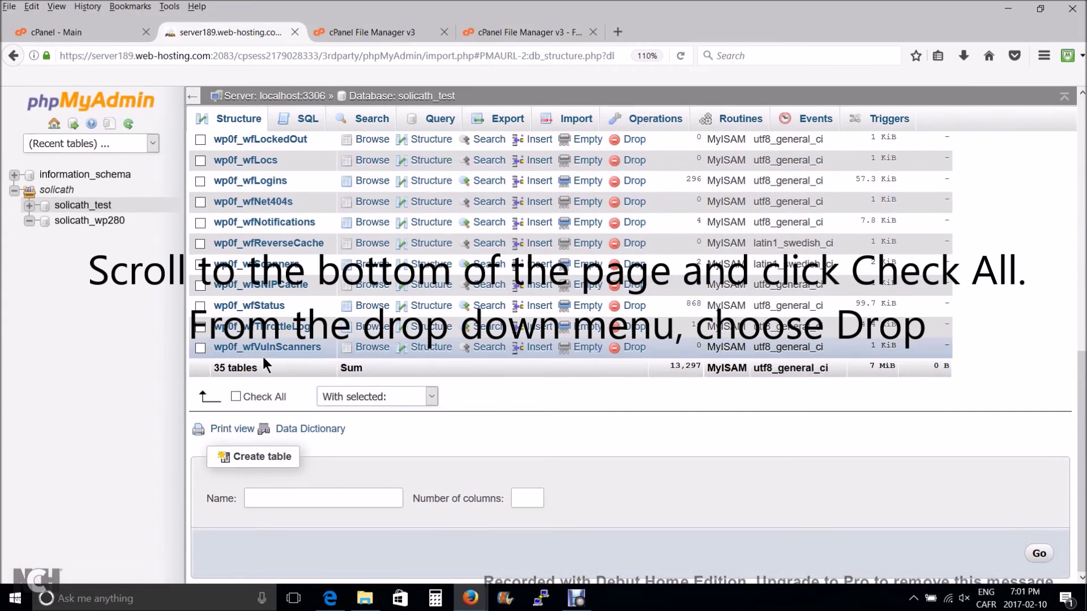
click(236, 396)
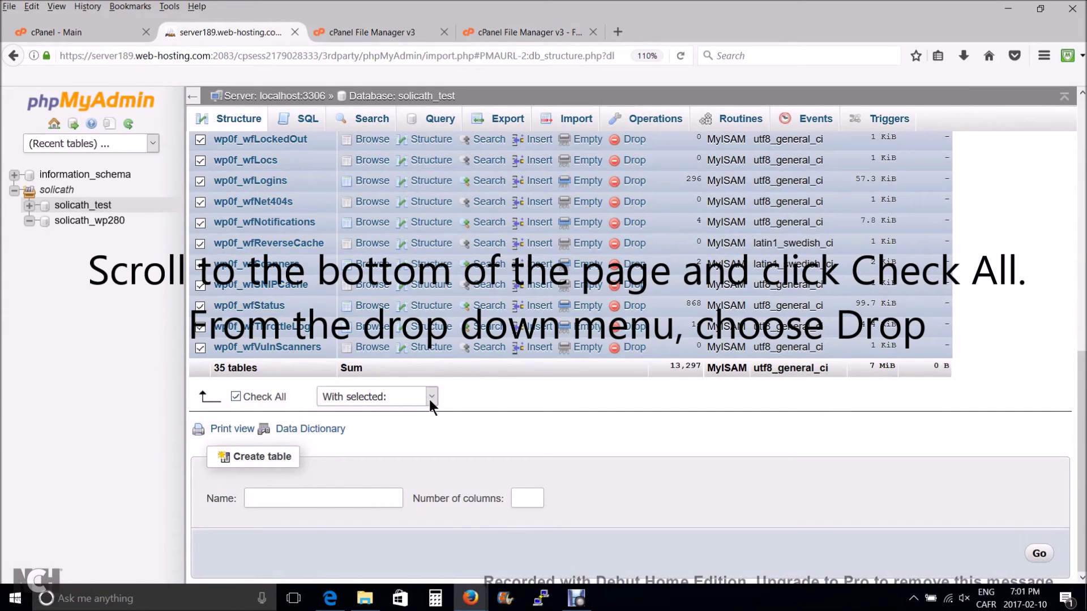
click(430, 399)
click(344, 461)
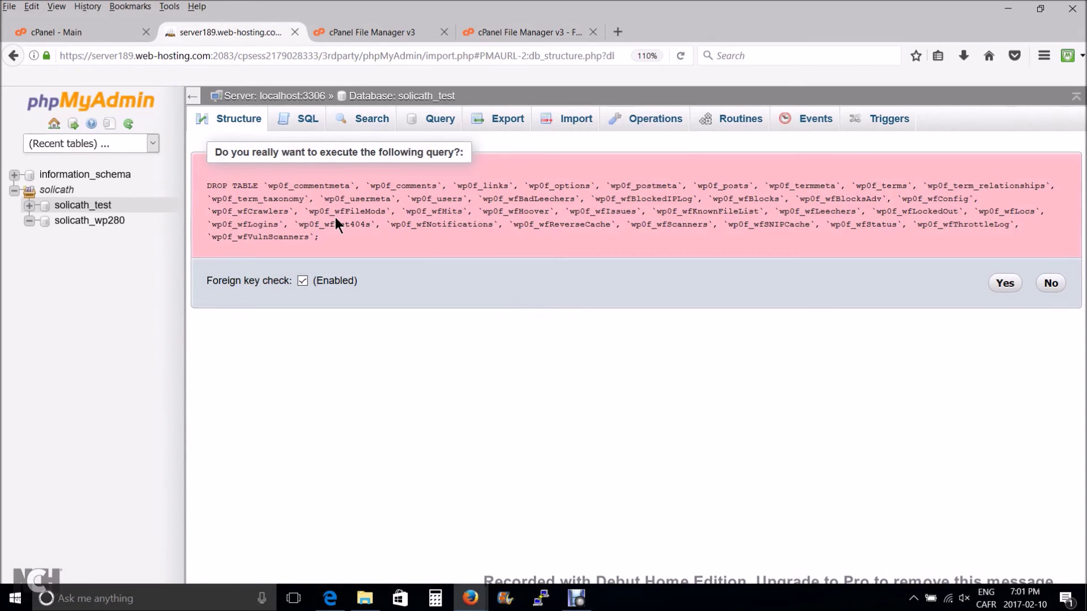
click(1006, 287)
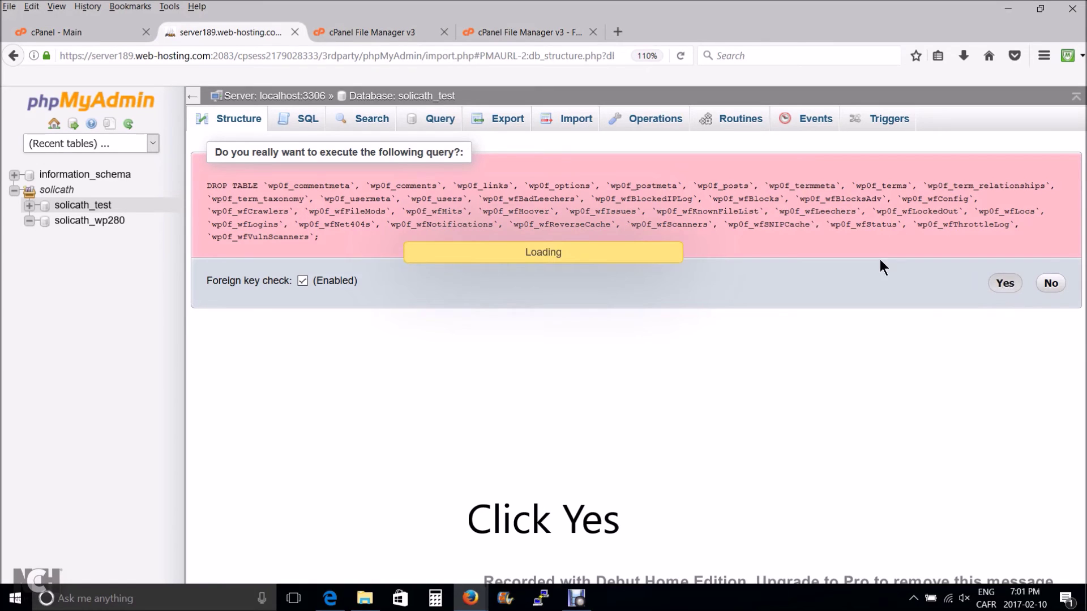
click(81, 208)
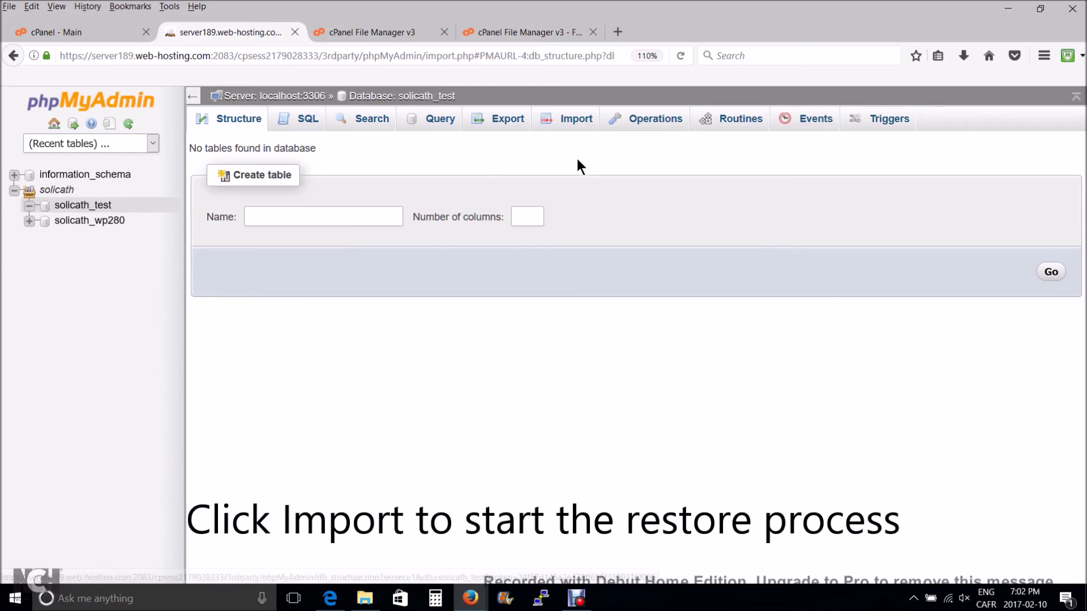
Import the solicath_wp280.sql backup file from the computer into solicath_test and run it
click(575, 121)
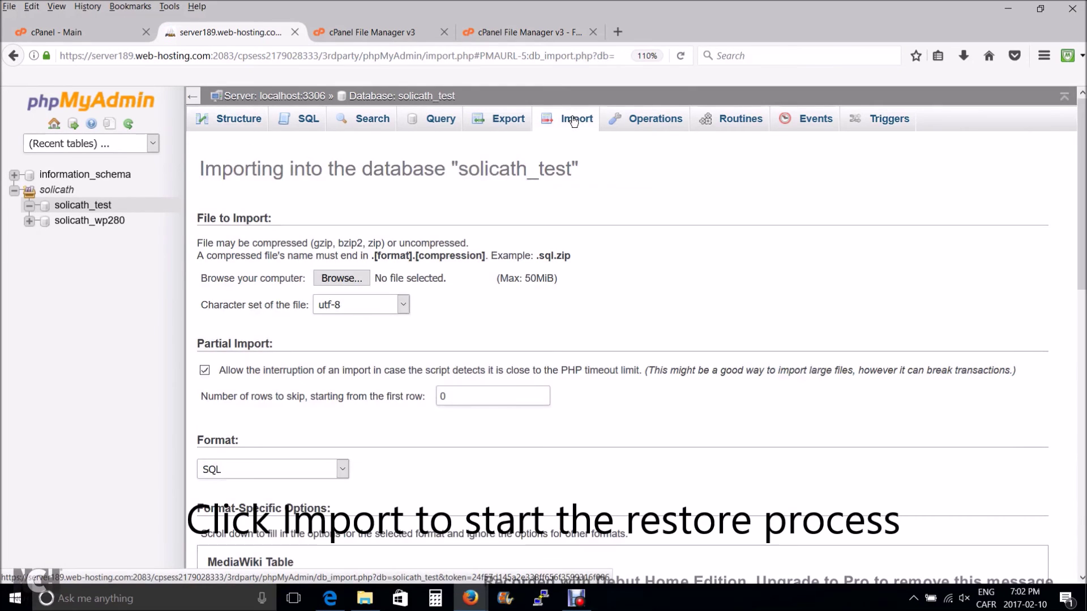
click(329, 274)
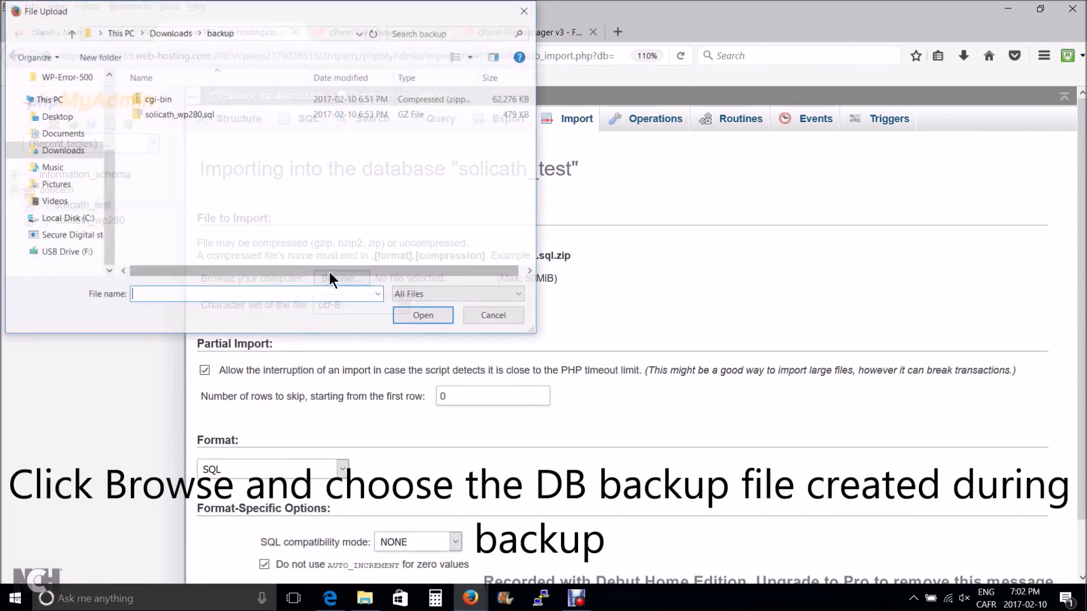
click(180, 112)
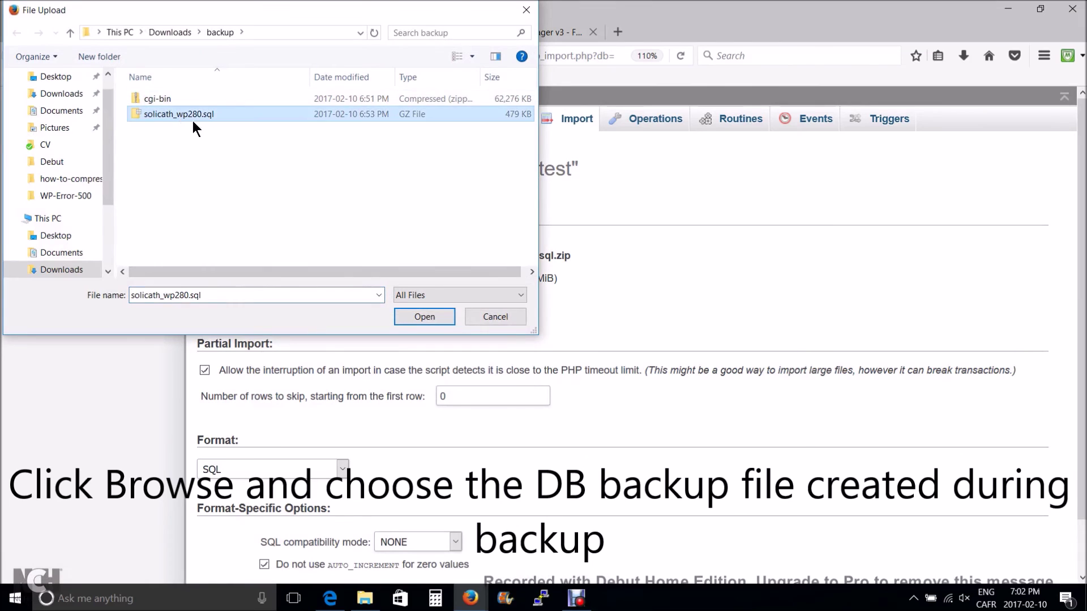
click(419, 317)
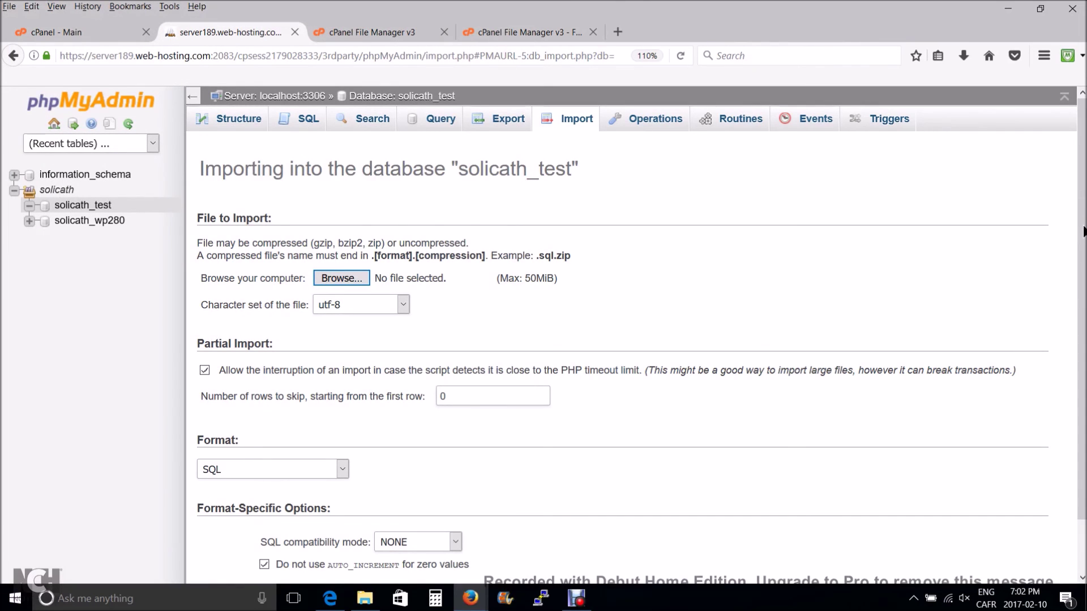
drag(1083, 232, 1083, 283)
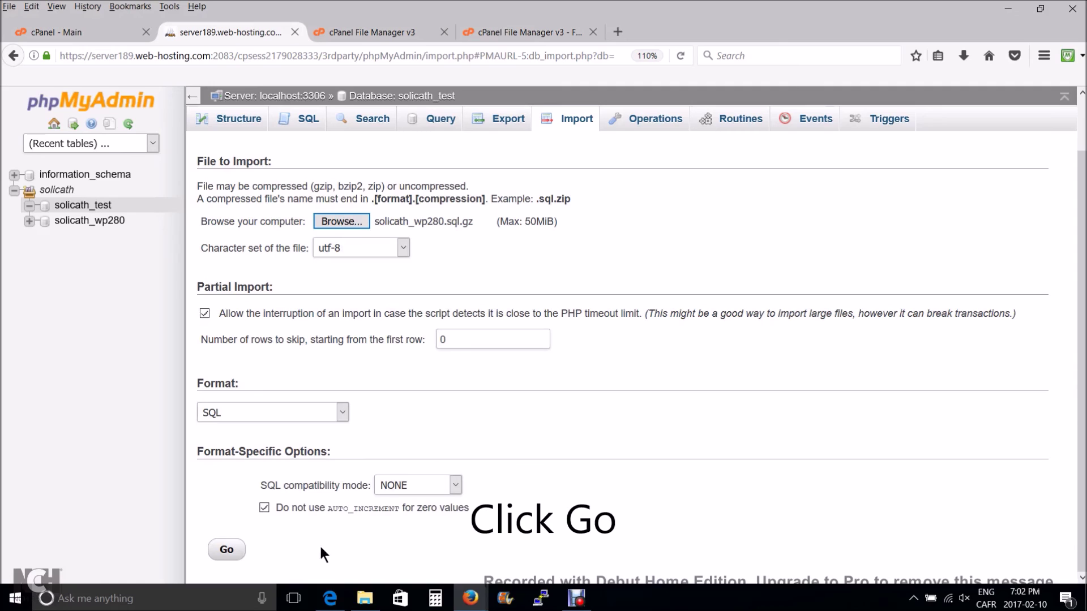
click(226, 551)
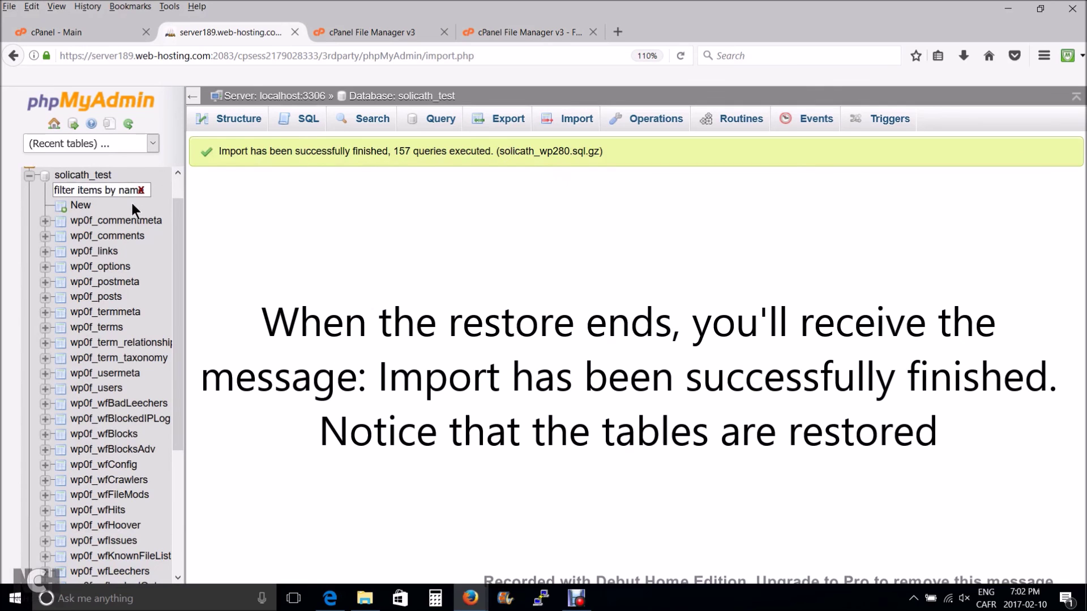
View the restored wp0f_ tables of solicath_test after the import finishes
click(93, 176)
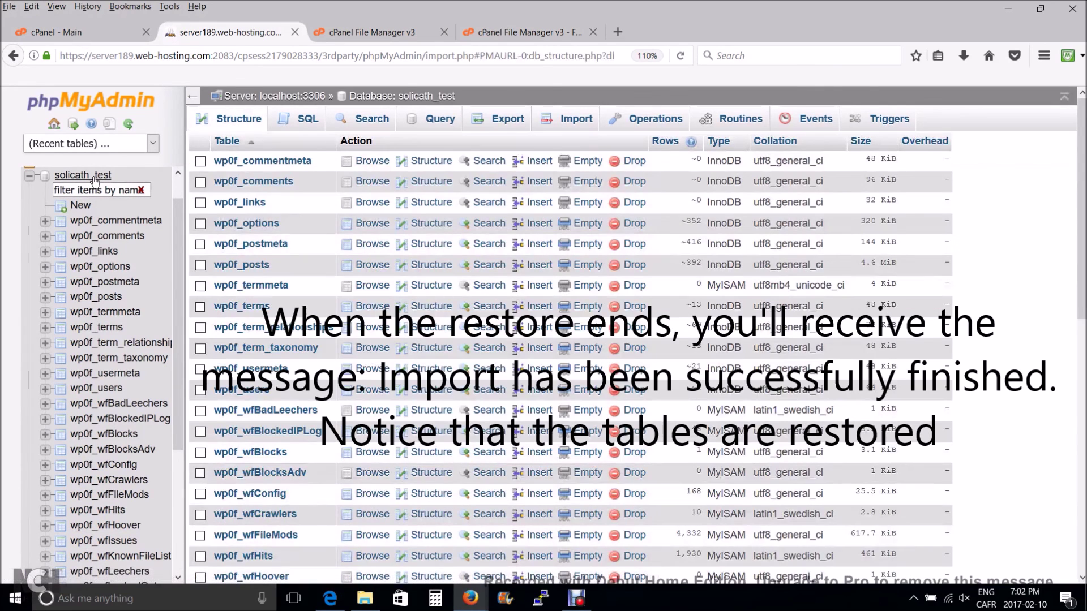